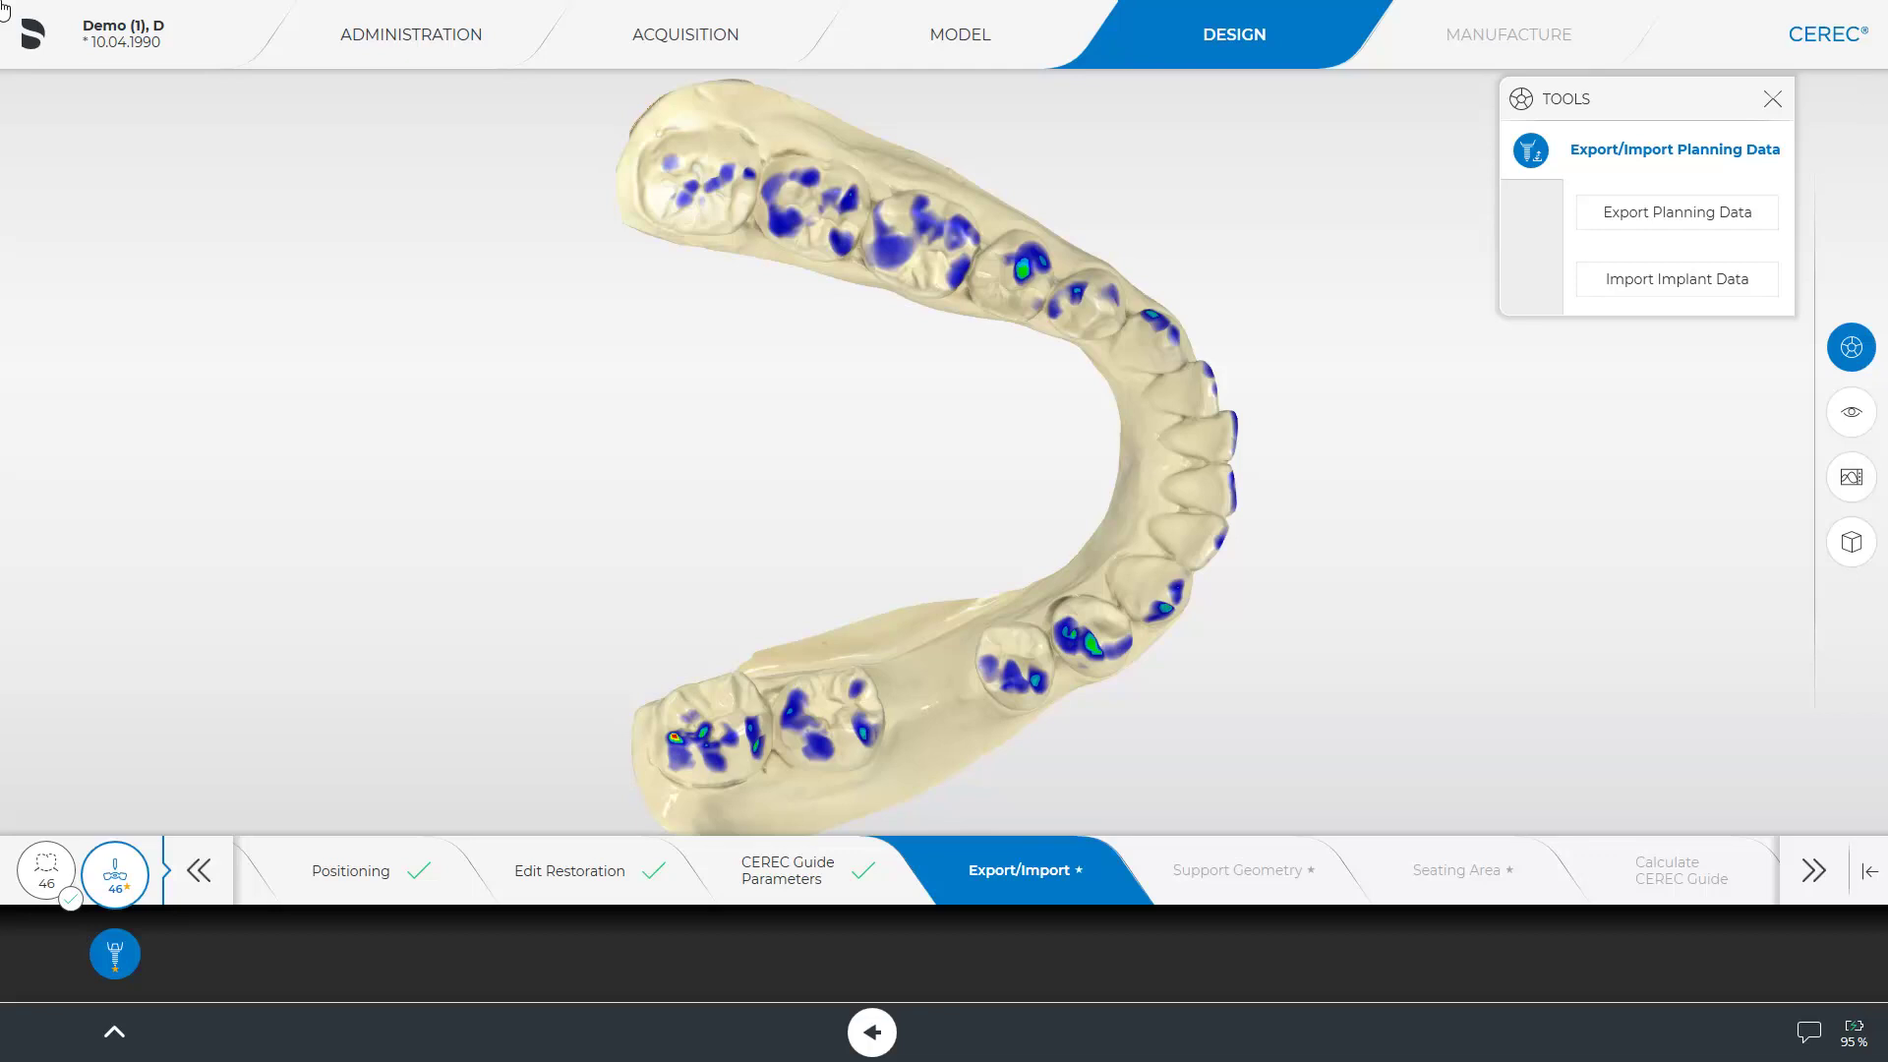
- Import the 2021-01-27 .cmg.dxd planning file so the Astra Tech EV ND sleeve appears
left_click(1668, 286)
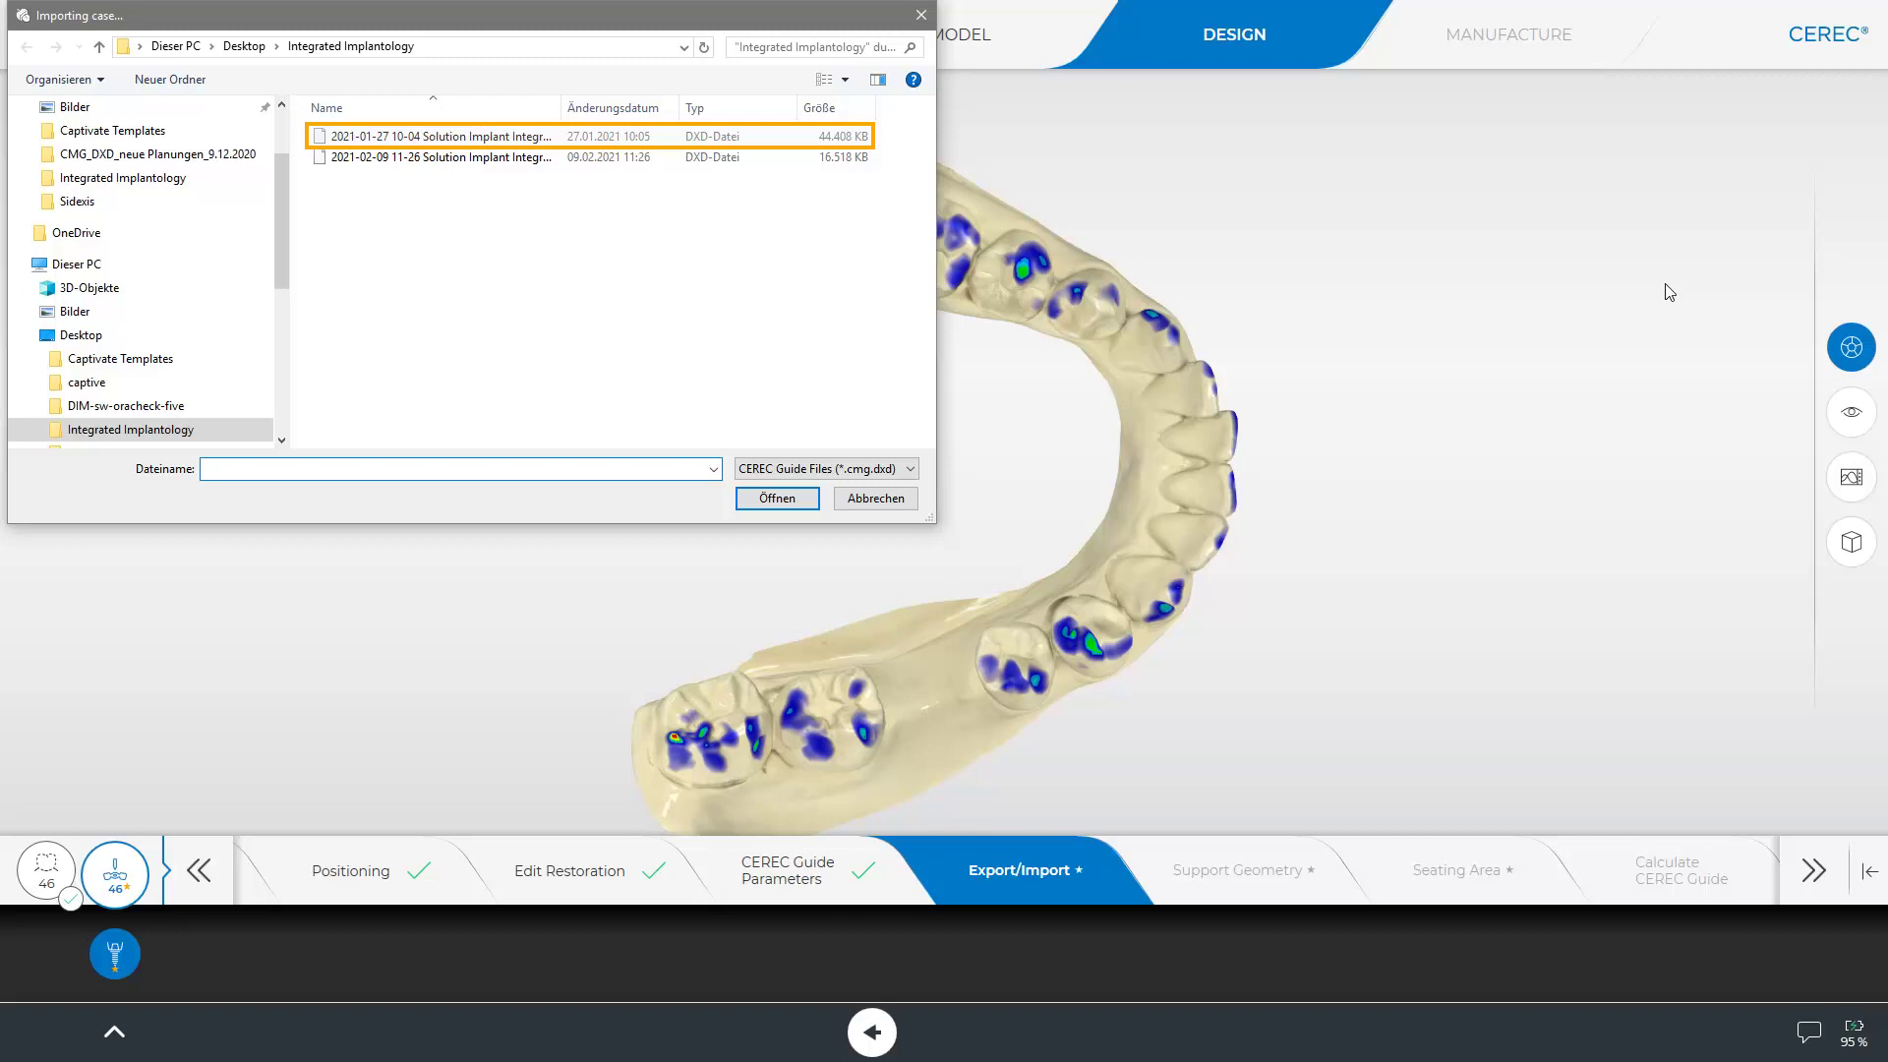
left_click(543, 140)
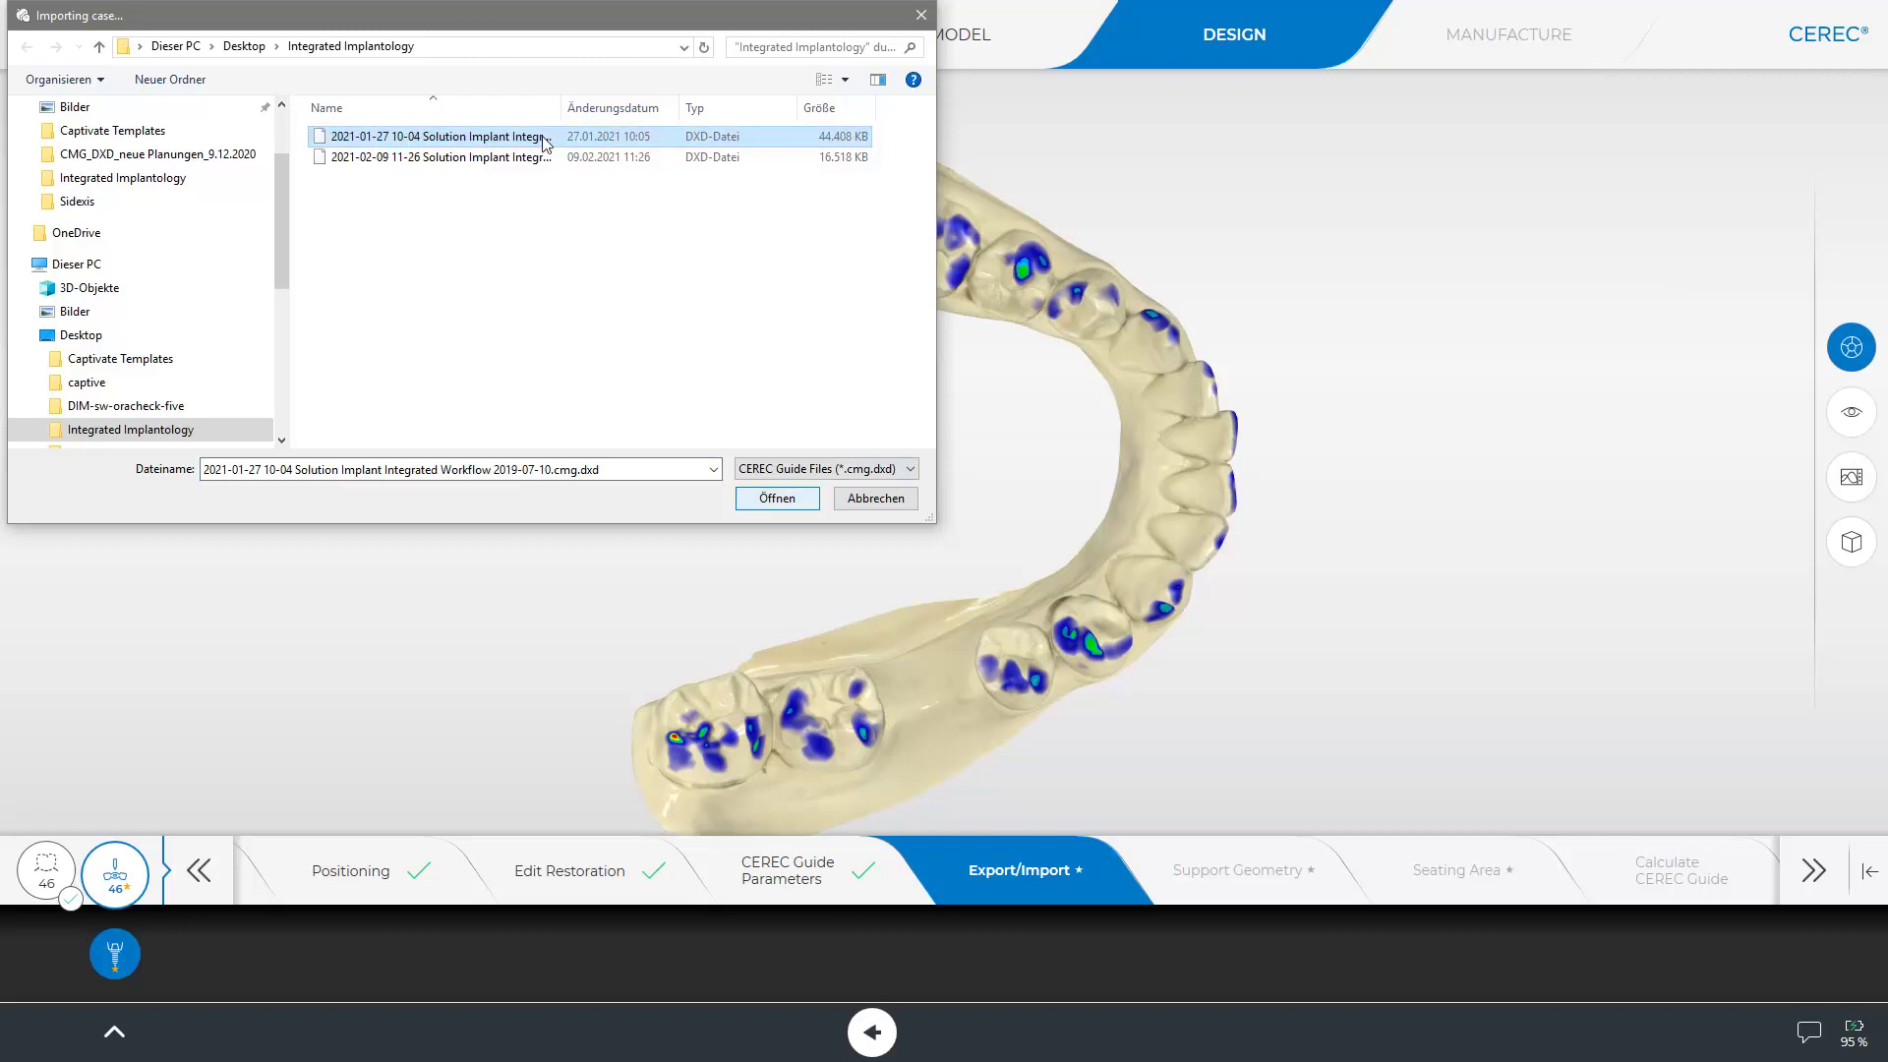
left_click(771, 499)
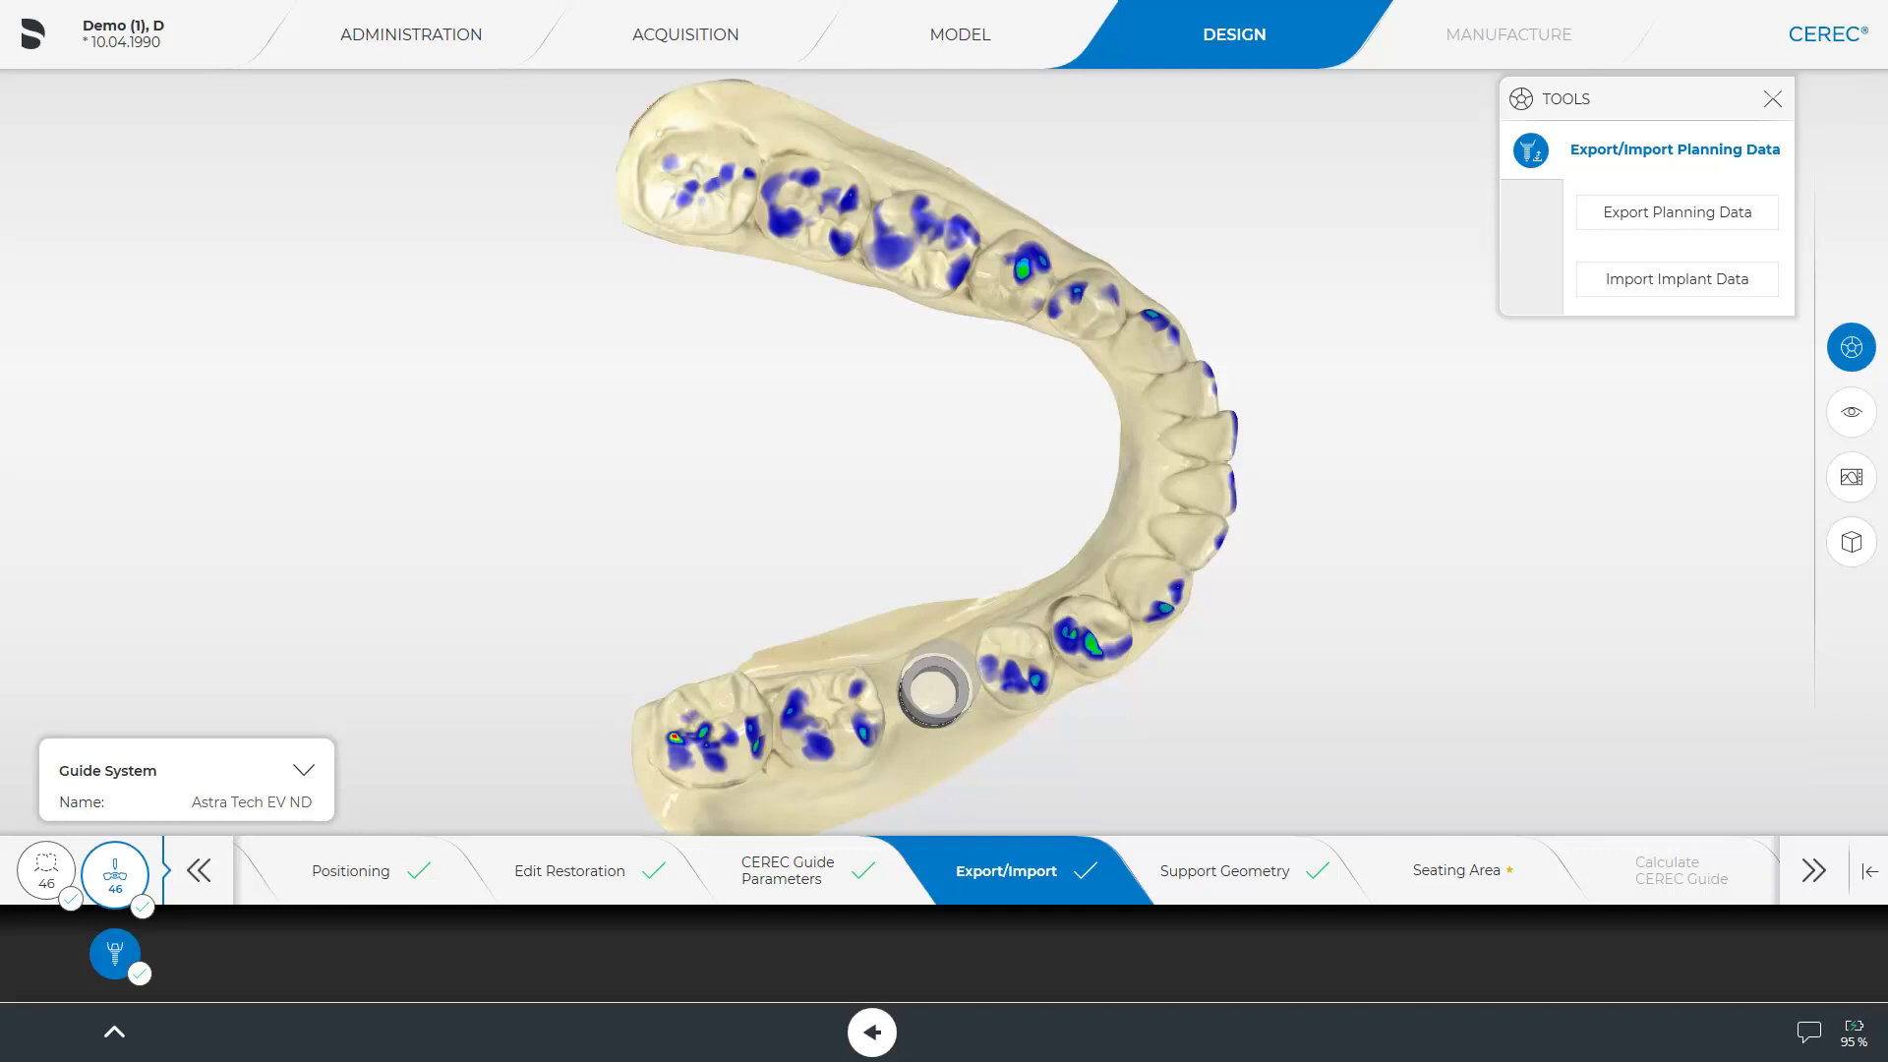
- Tilt the lower jaw model to inspect the imported implant sleeve
right_click_drag(985, 718, 930, 926)
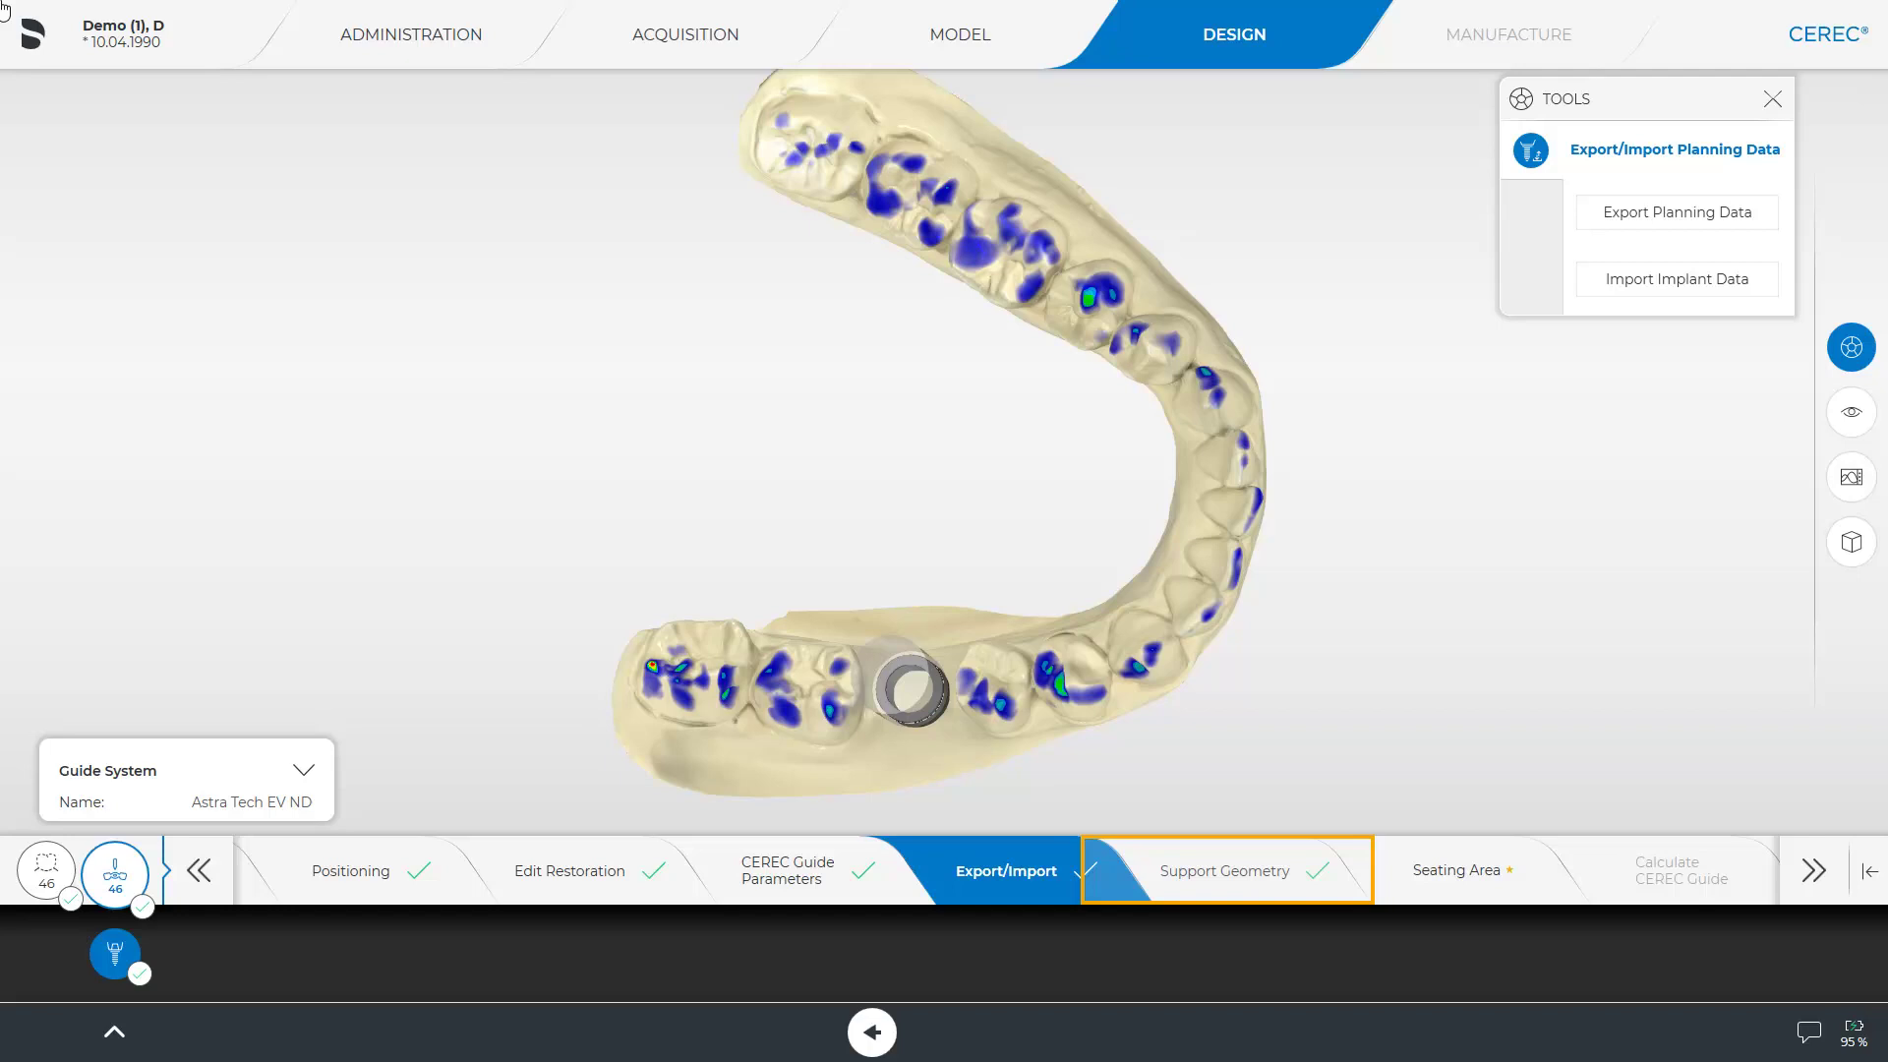
- In Support Geometry, widen the disc ring around the implant sleeve and confirm it
left_click(1269, 877)
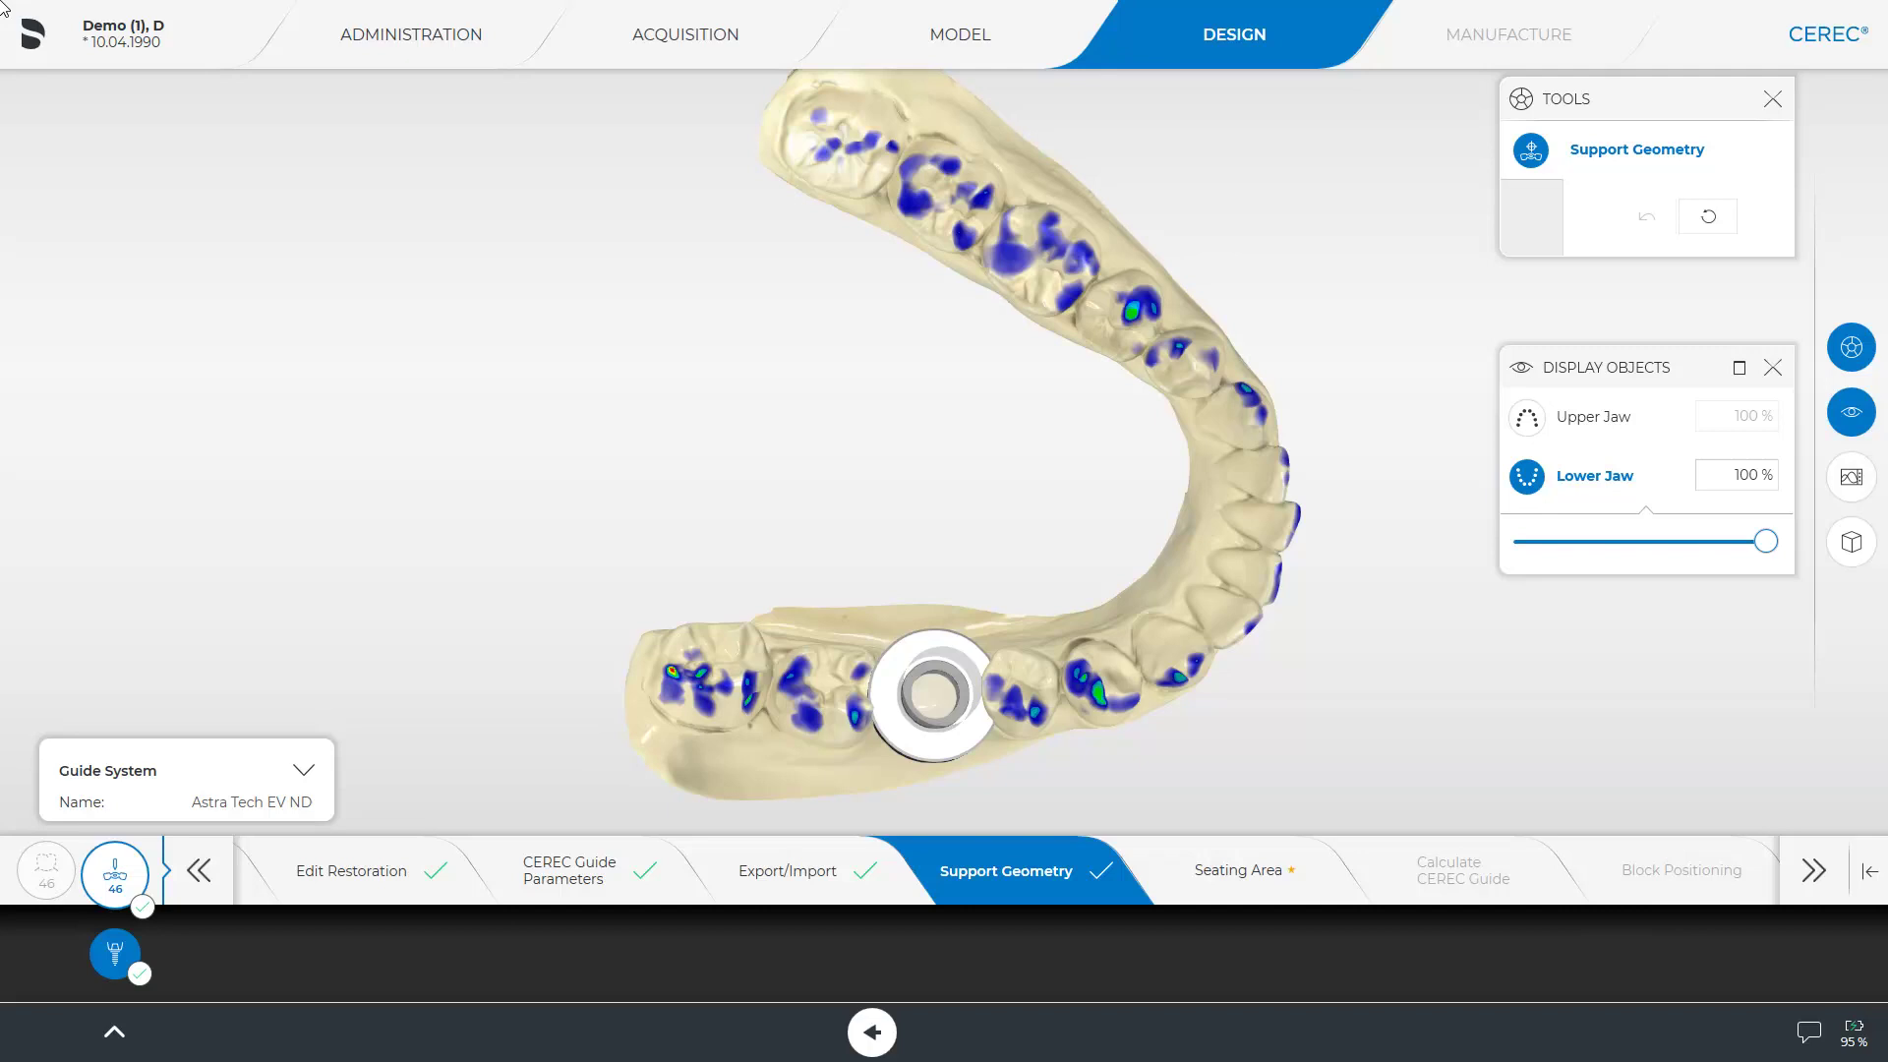
mouse_move(954, 773)
left_mouse_down()
mouse_move(963, 822)
mouse_move(966, 741)
mouse_move(964, 784)
left_mouse_up()
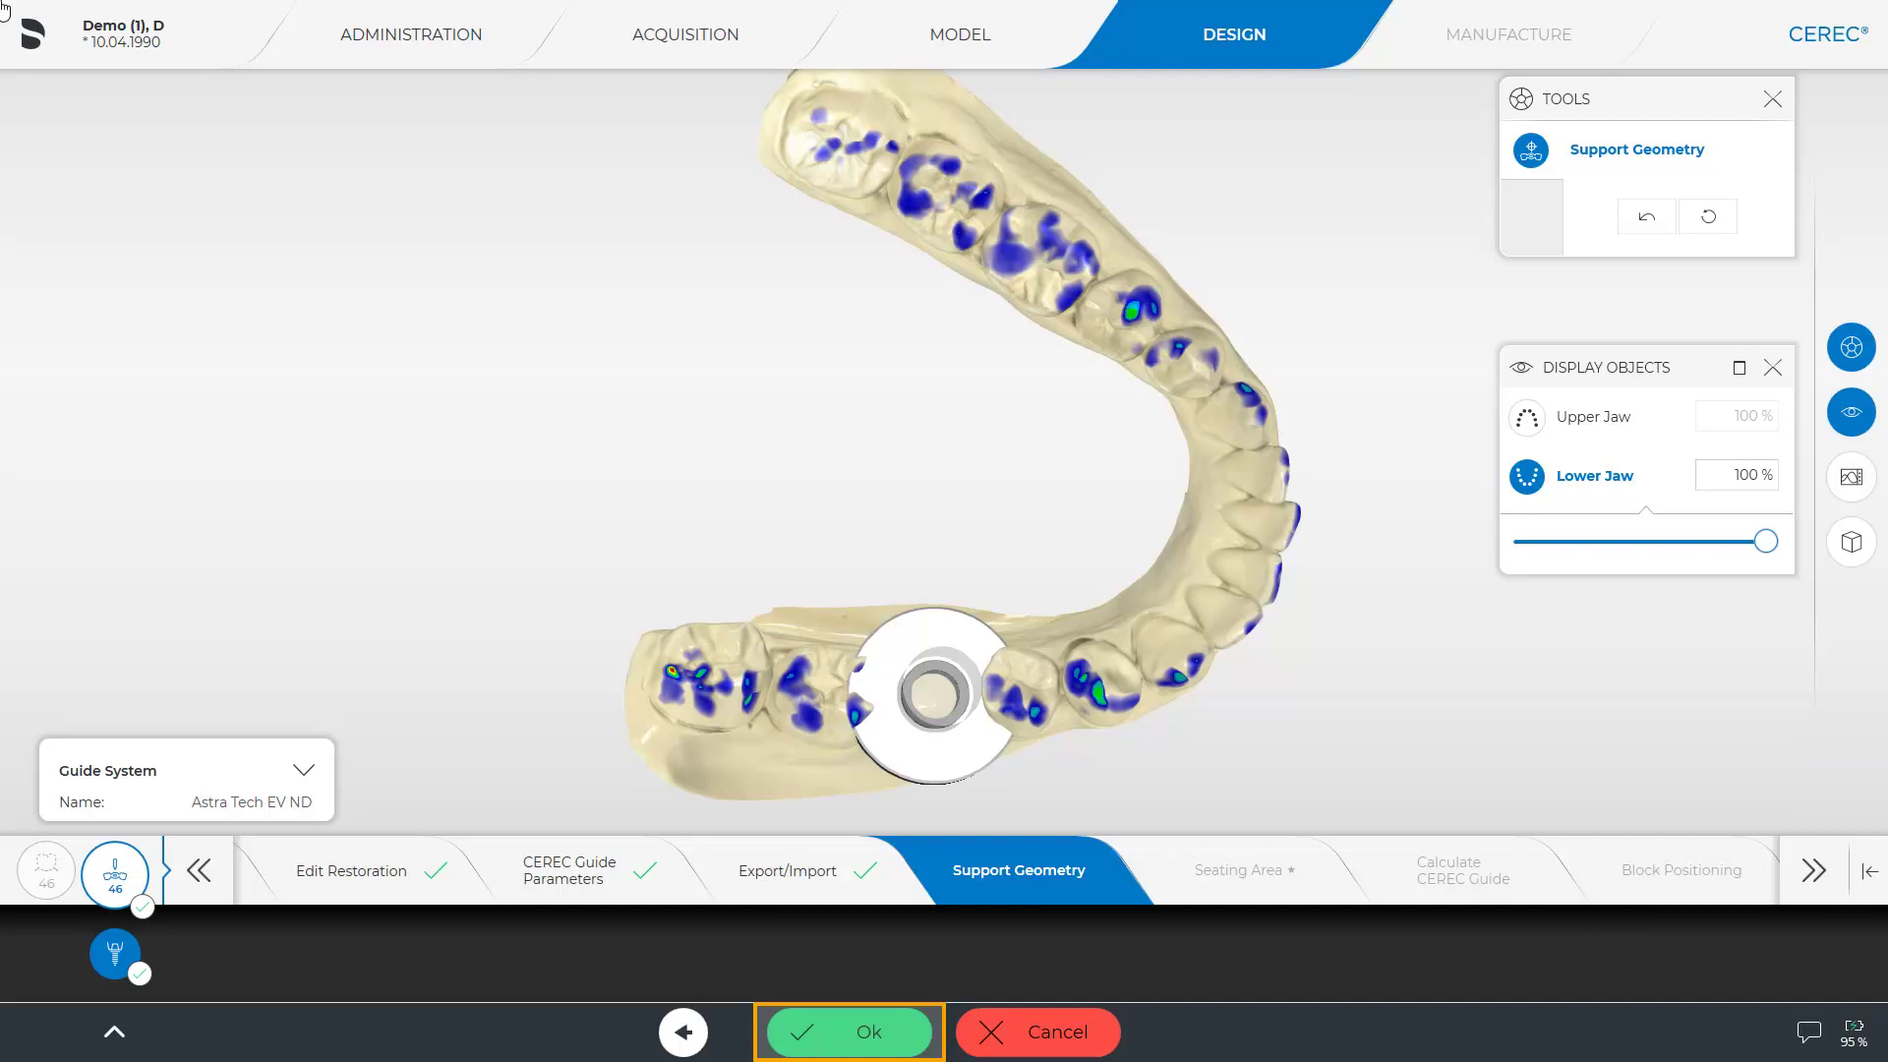
left_click(849, 1032)
mouse_move(1052, 746)
left_mouse_down()
mouse_move(1000, 754)
mouse_move(1011, 531)
mouse_move(1131, 582)
mouse_move(1149, 611)
mouse_move(1095, 707)
mouse_move(1115, 783)
mouse_move(1062, 782)
mouse_move(1049, 729)
mouse_move(1079, 729)
mouse_move(1072, 747)
left_mouse_up()
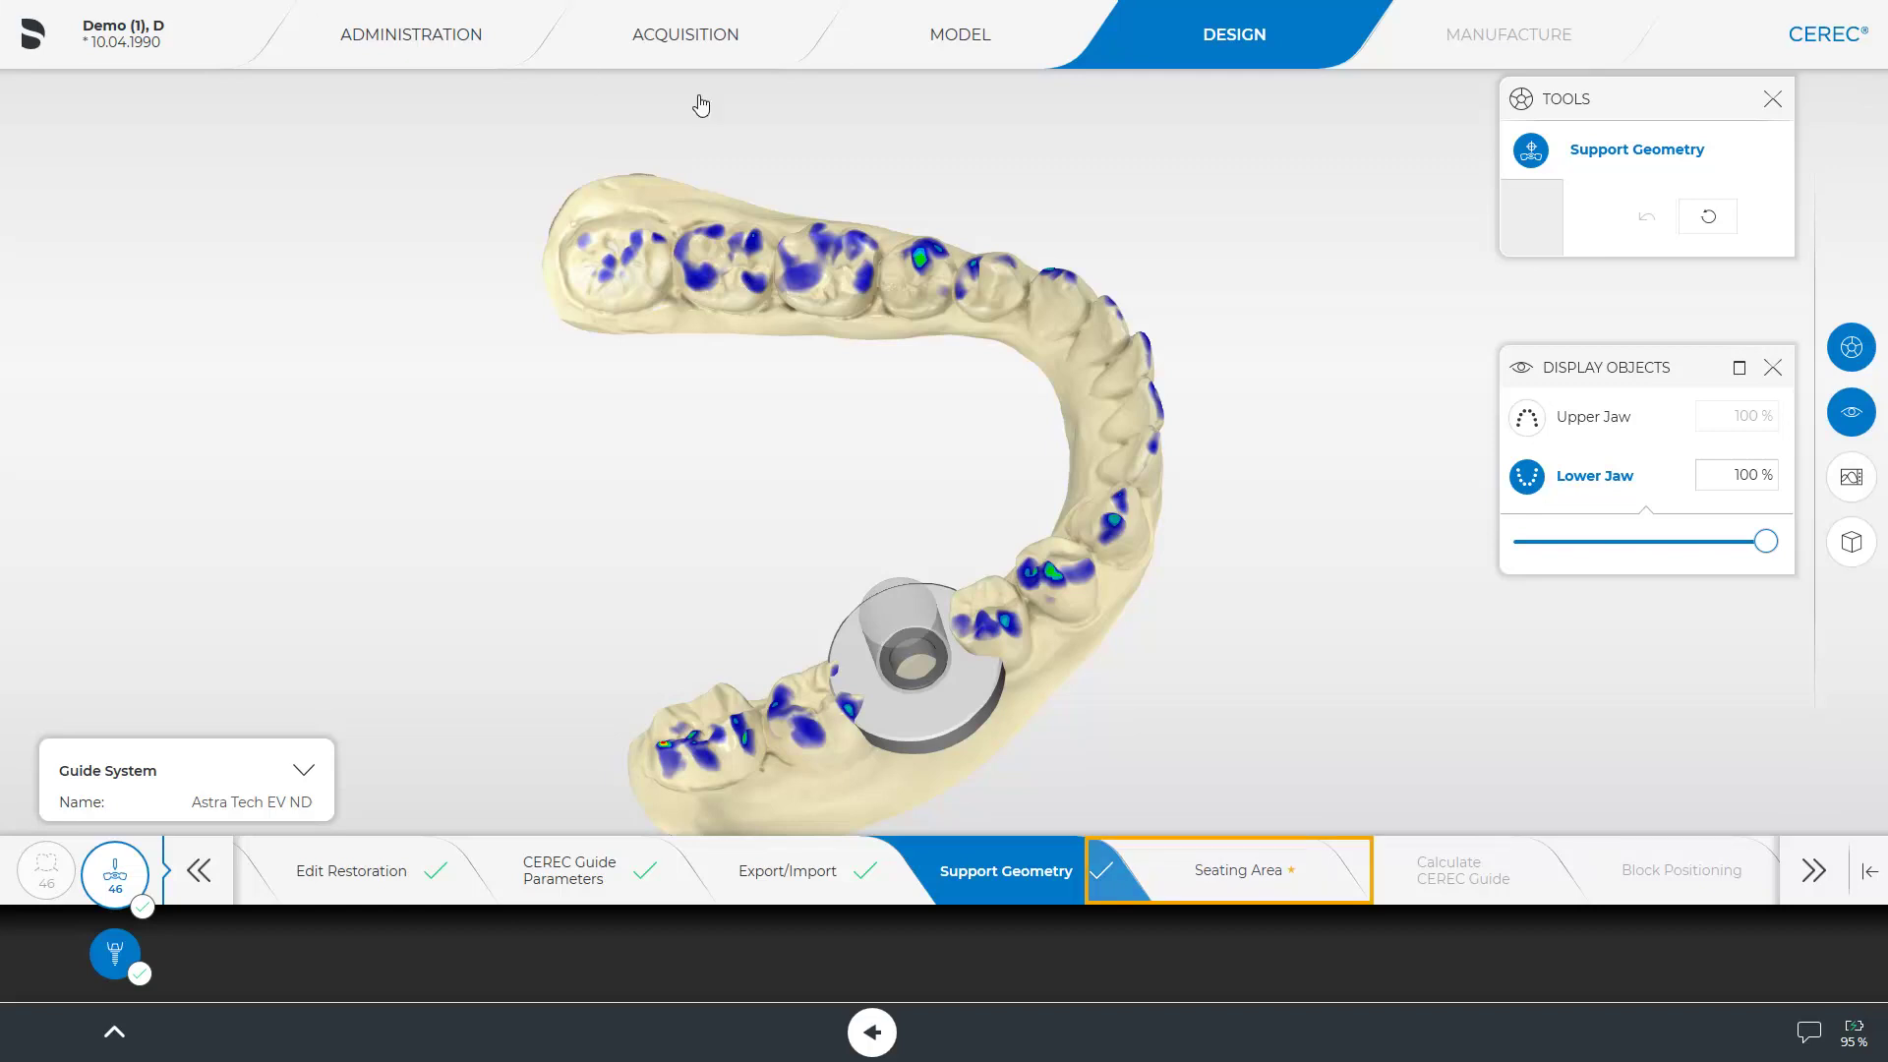
- Set the seating area's Distance to edge to 3.6 mm and accept the outline
left_click(1263, 872)
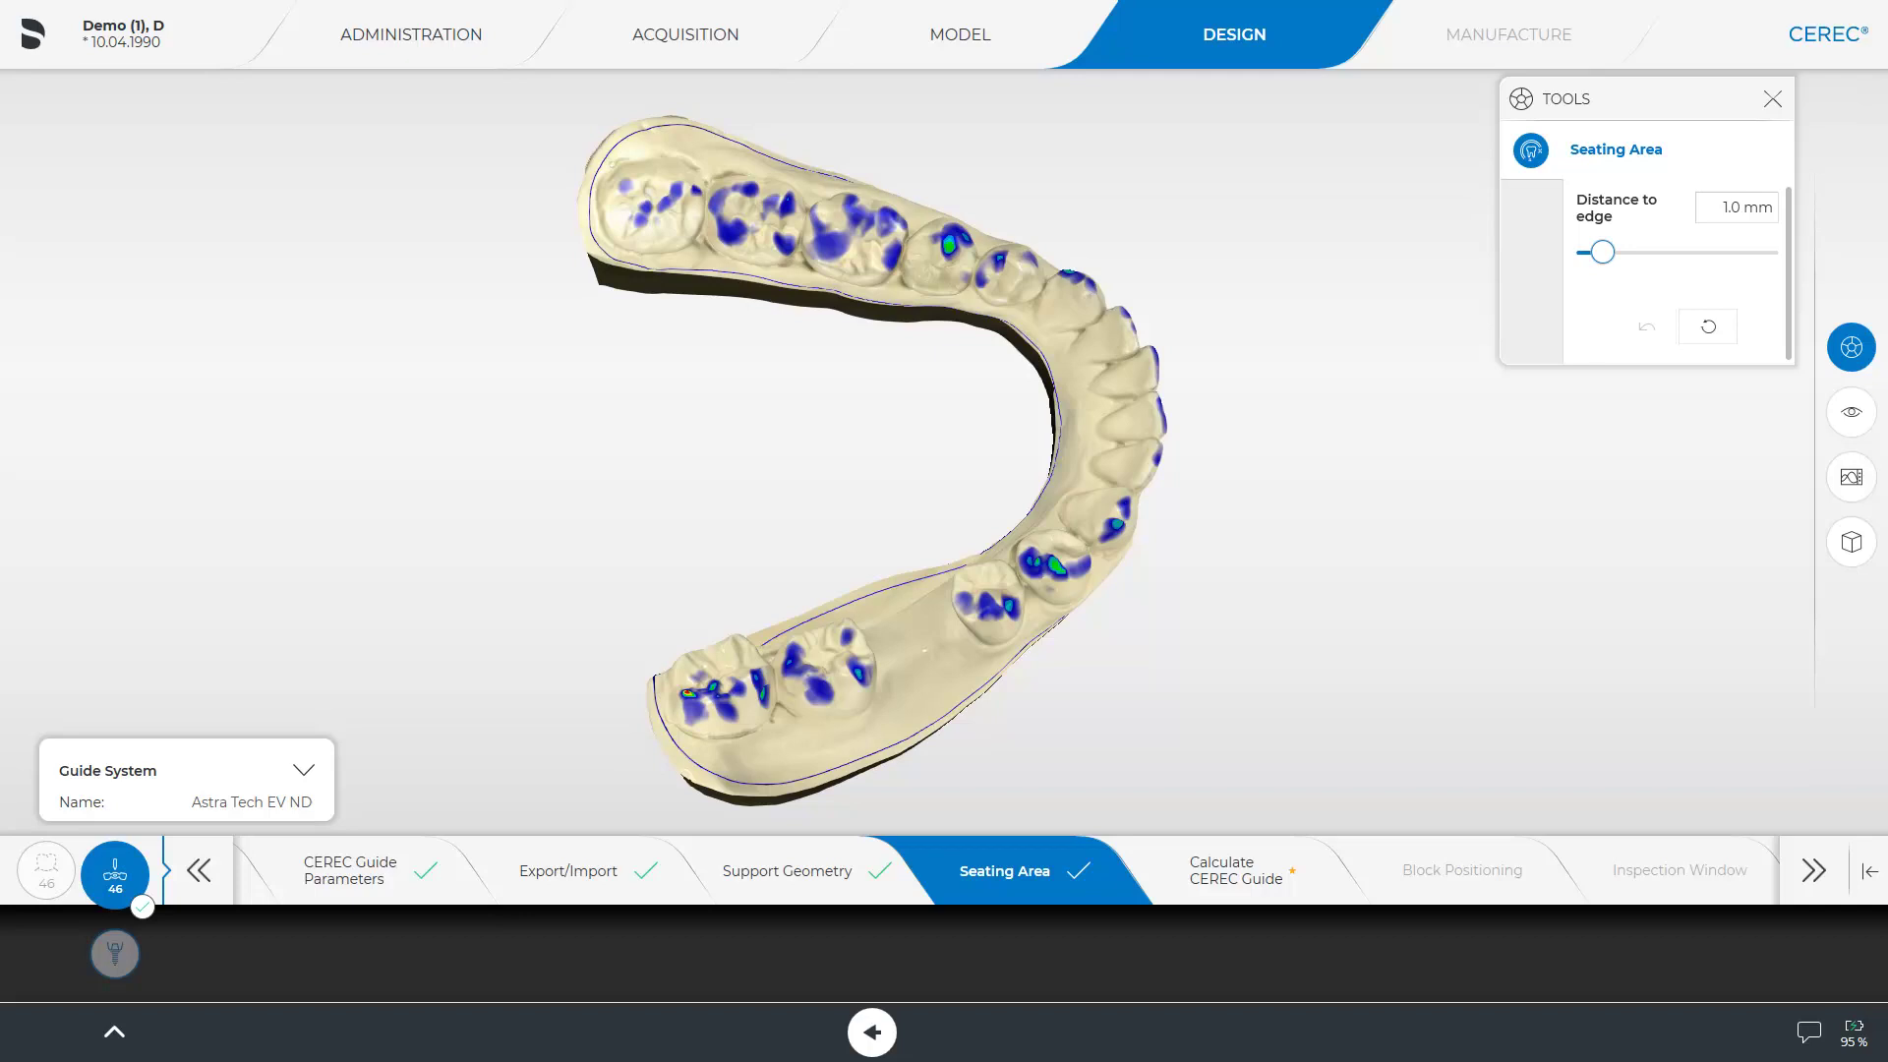
left_click_drag(768, 561, 696, 736)
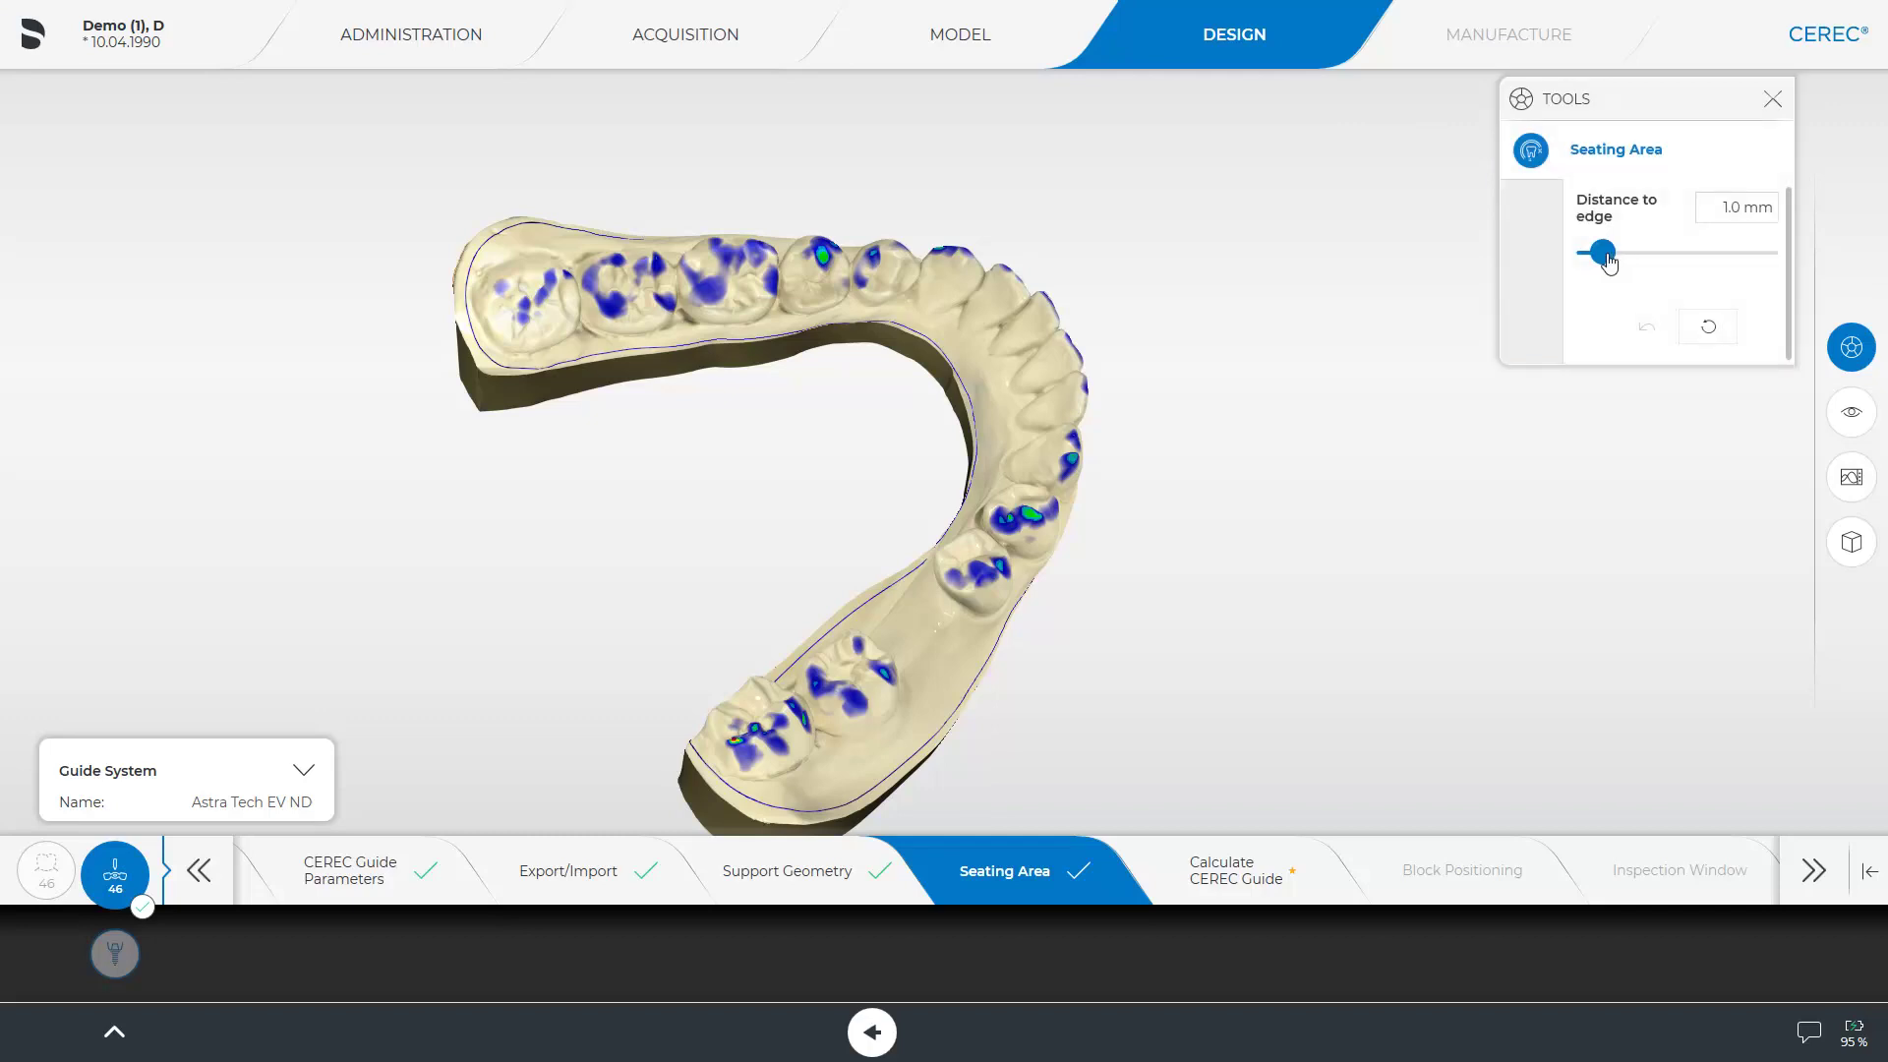
left_click_drag(1625, 262, 1752, 260)
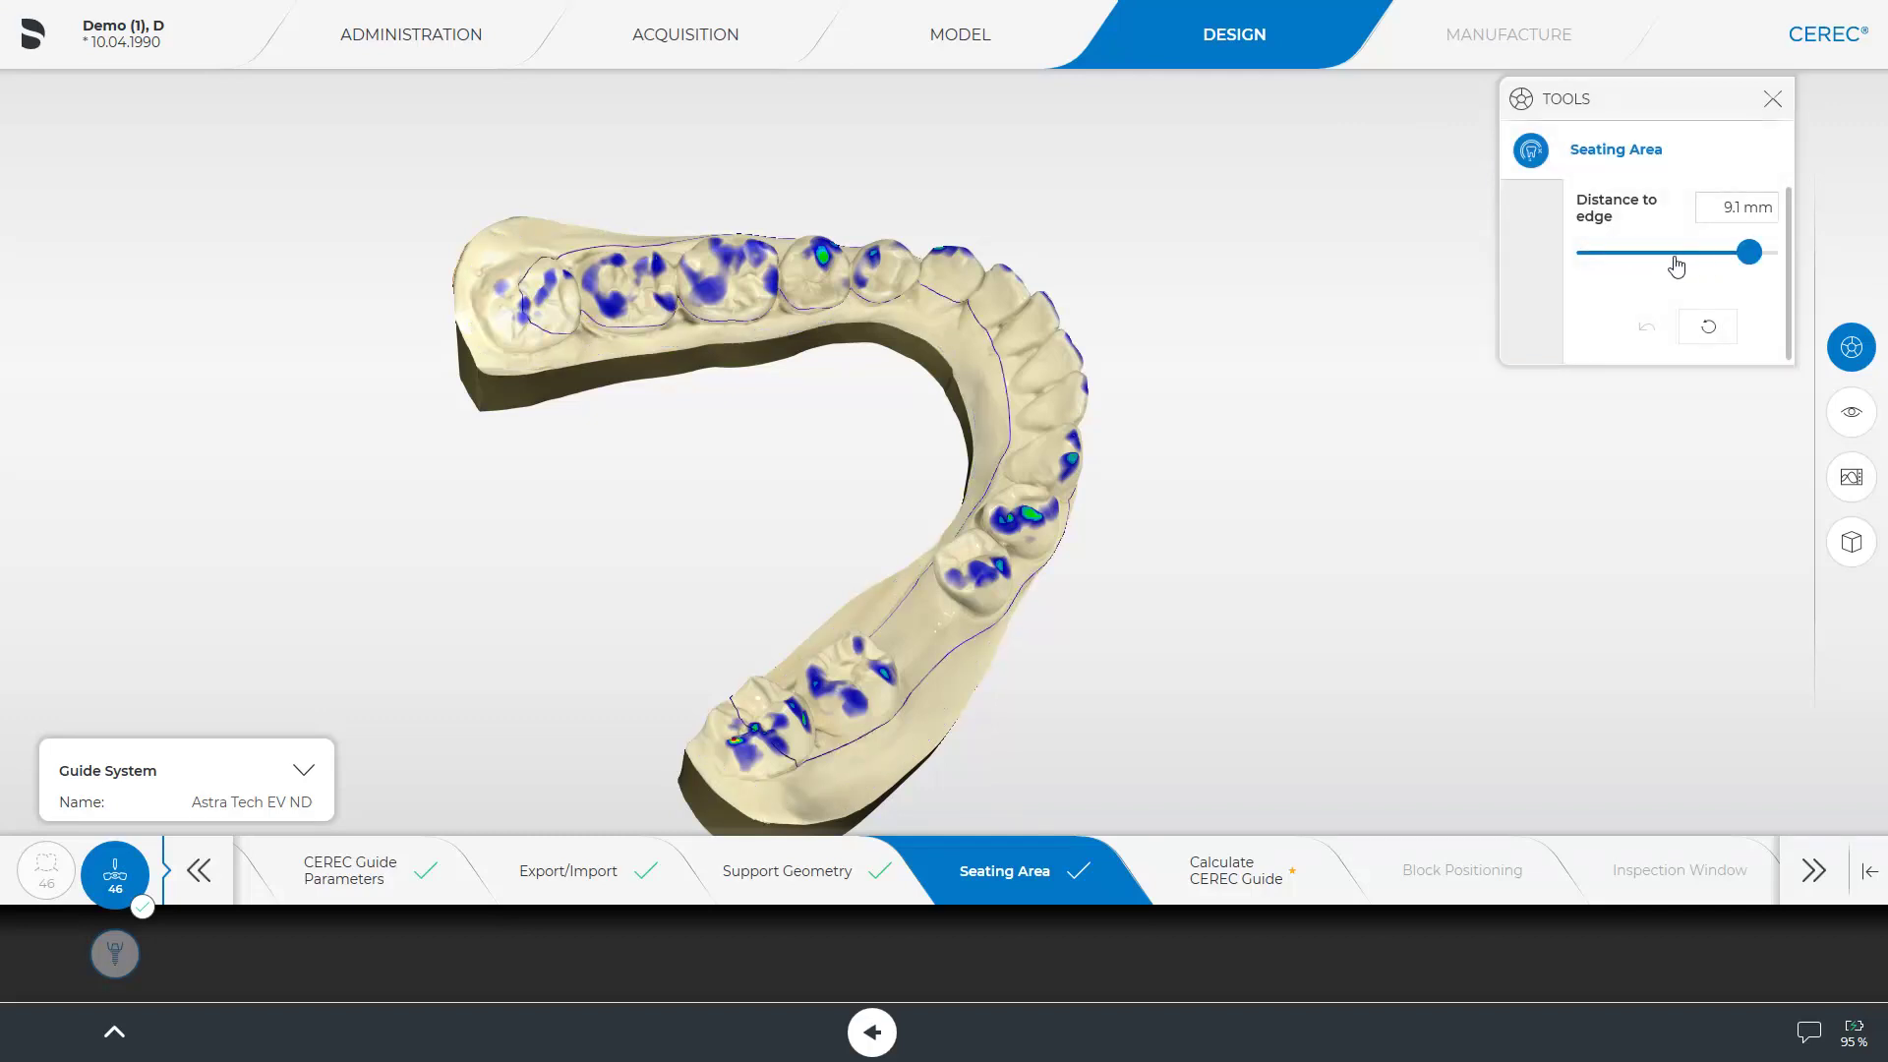
left_click(1619, 262)
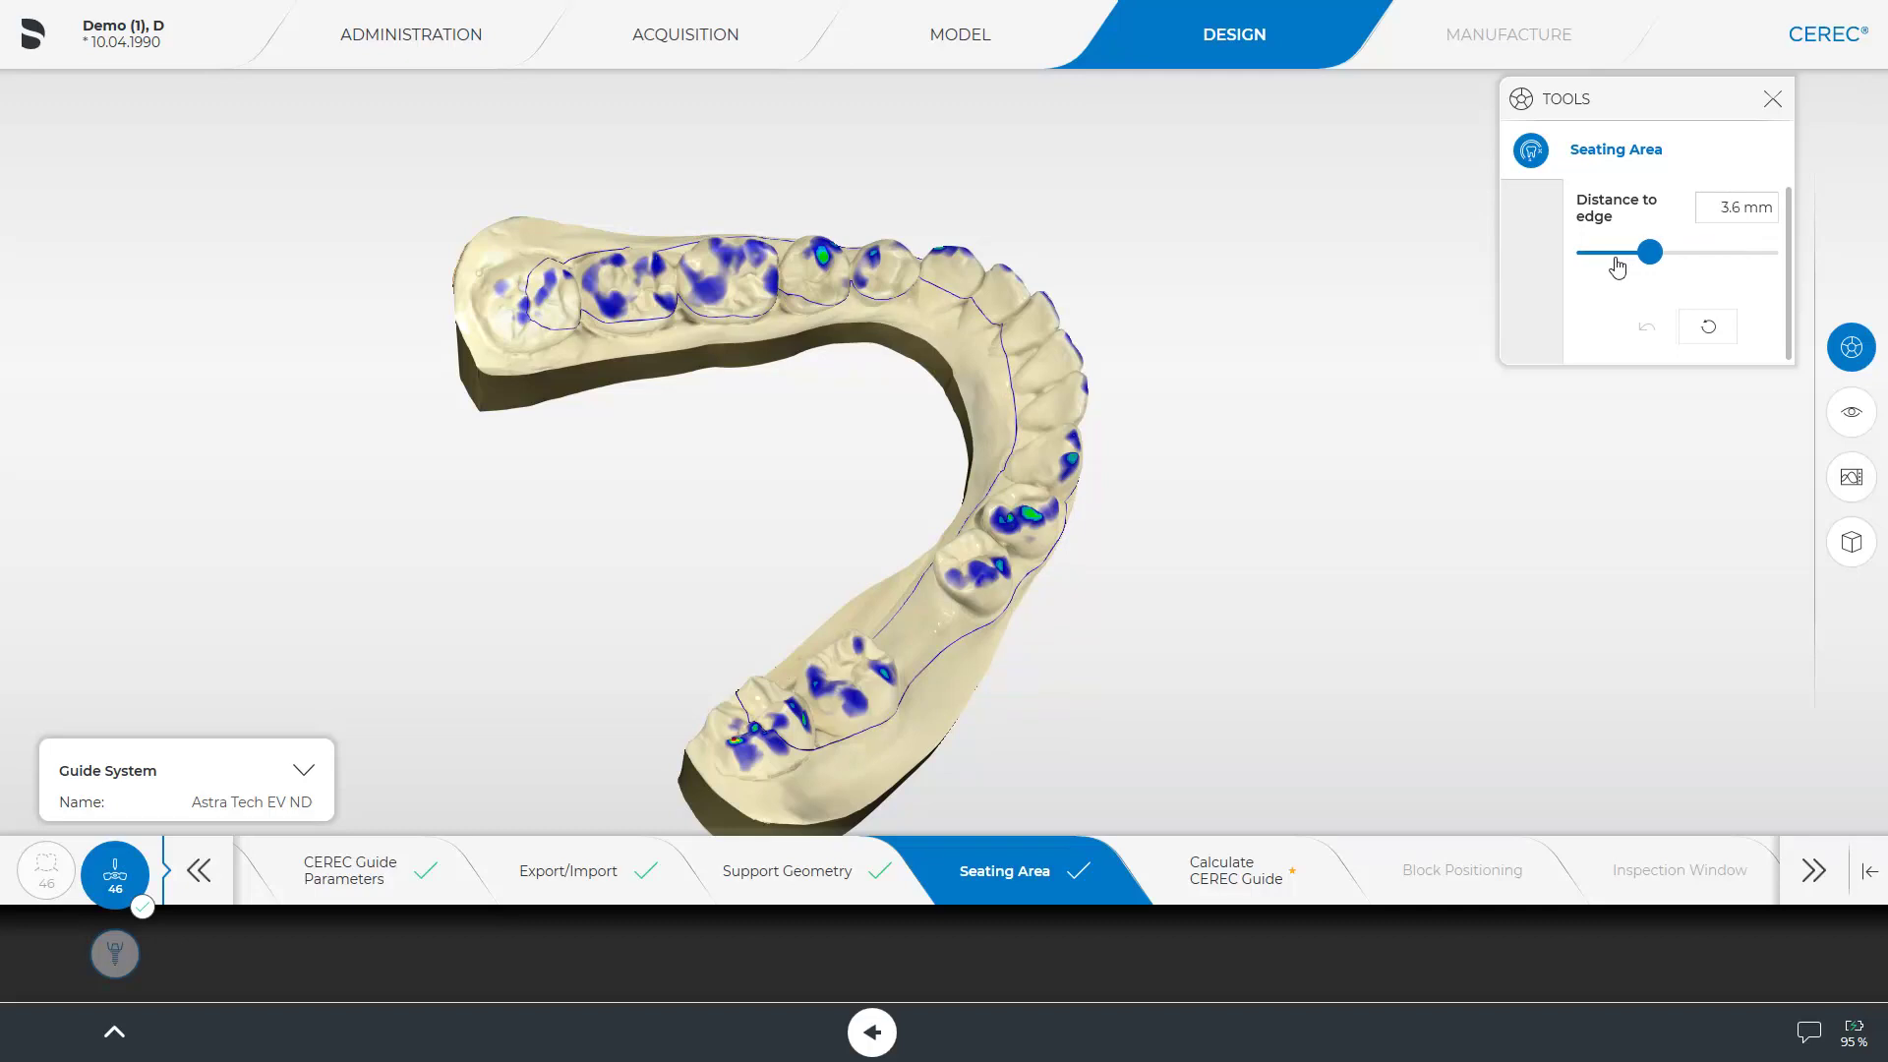
left_click_drag(1618, 261, 1613, 262)
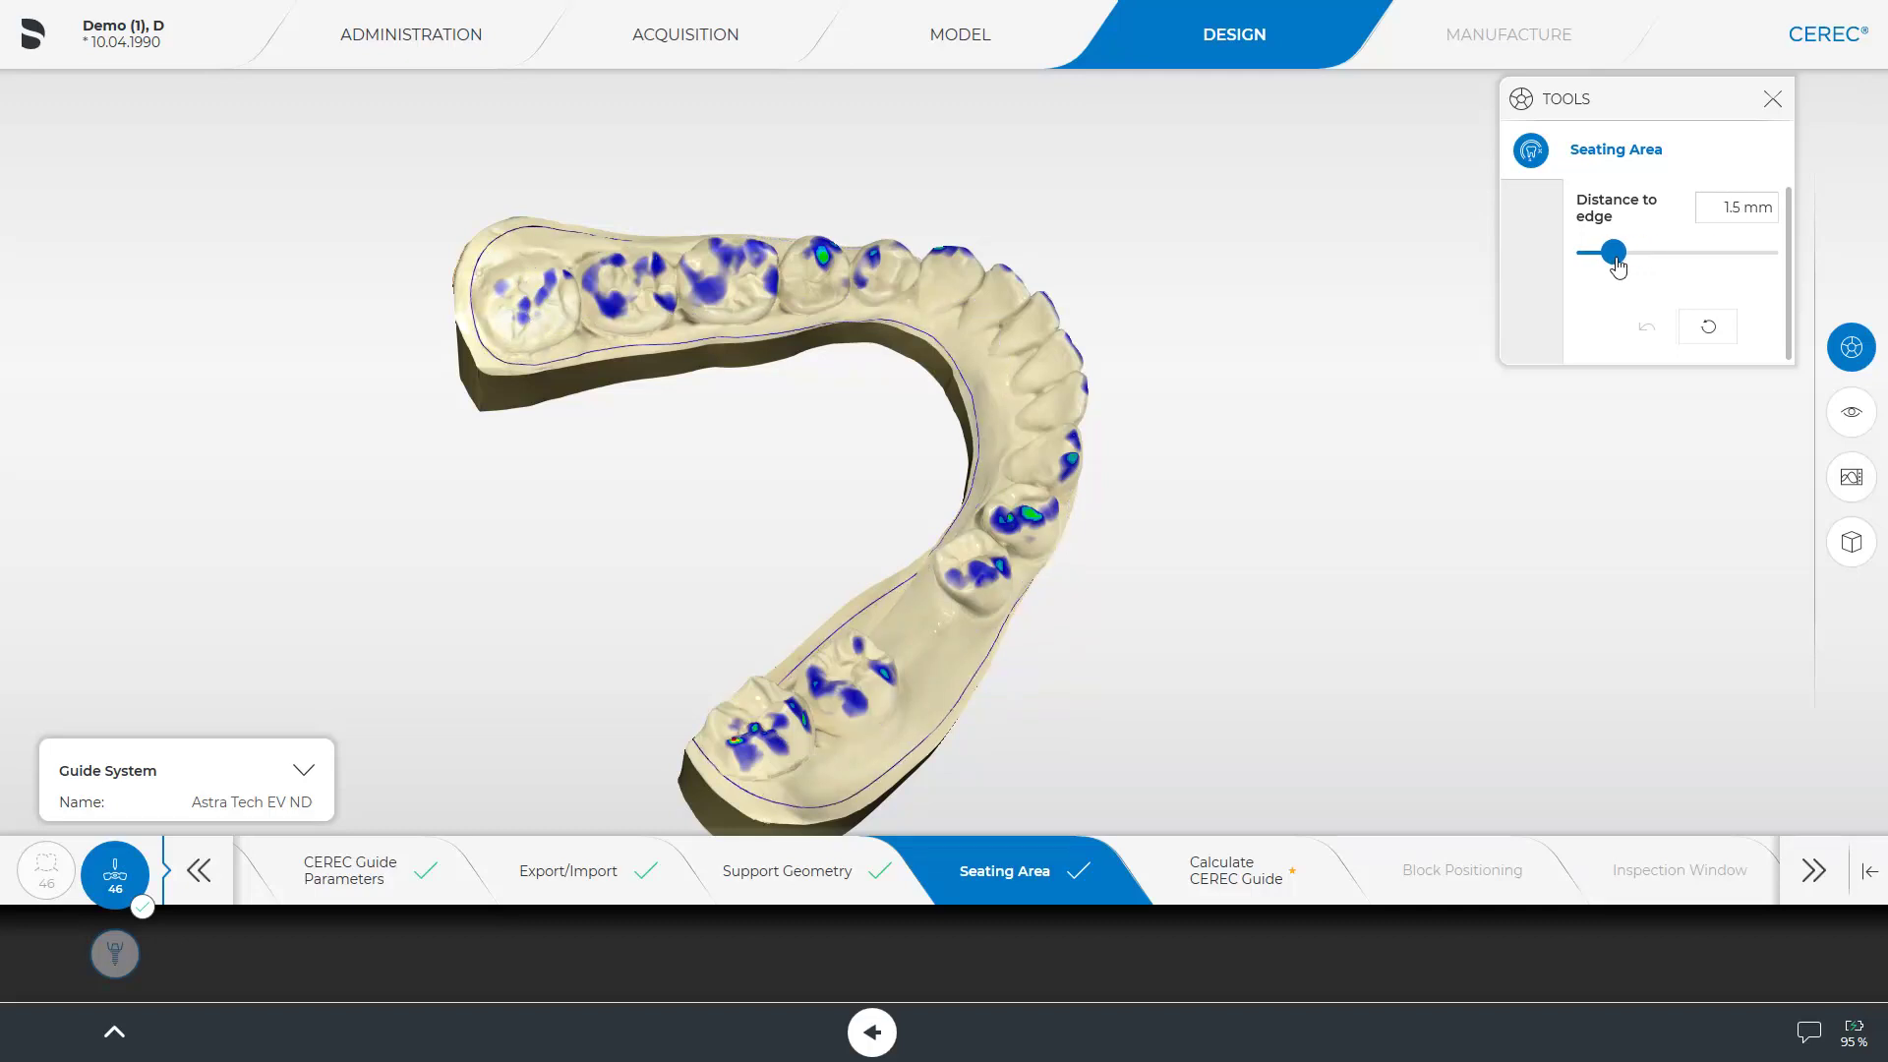
left_click(1649, 257)
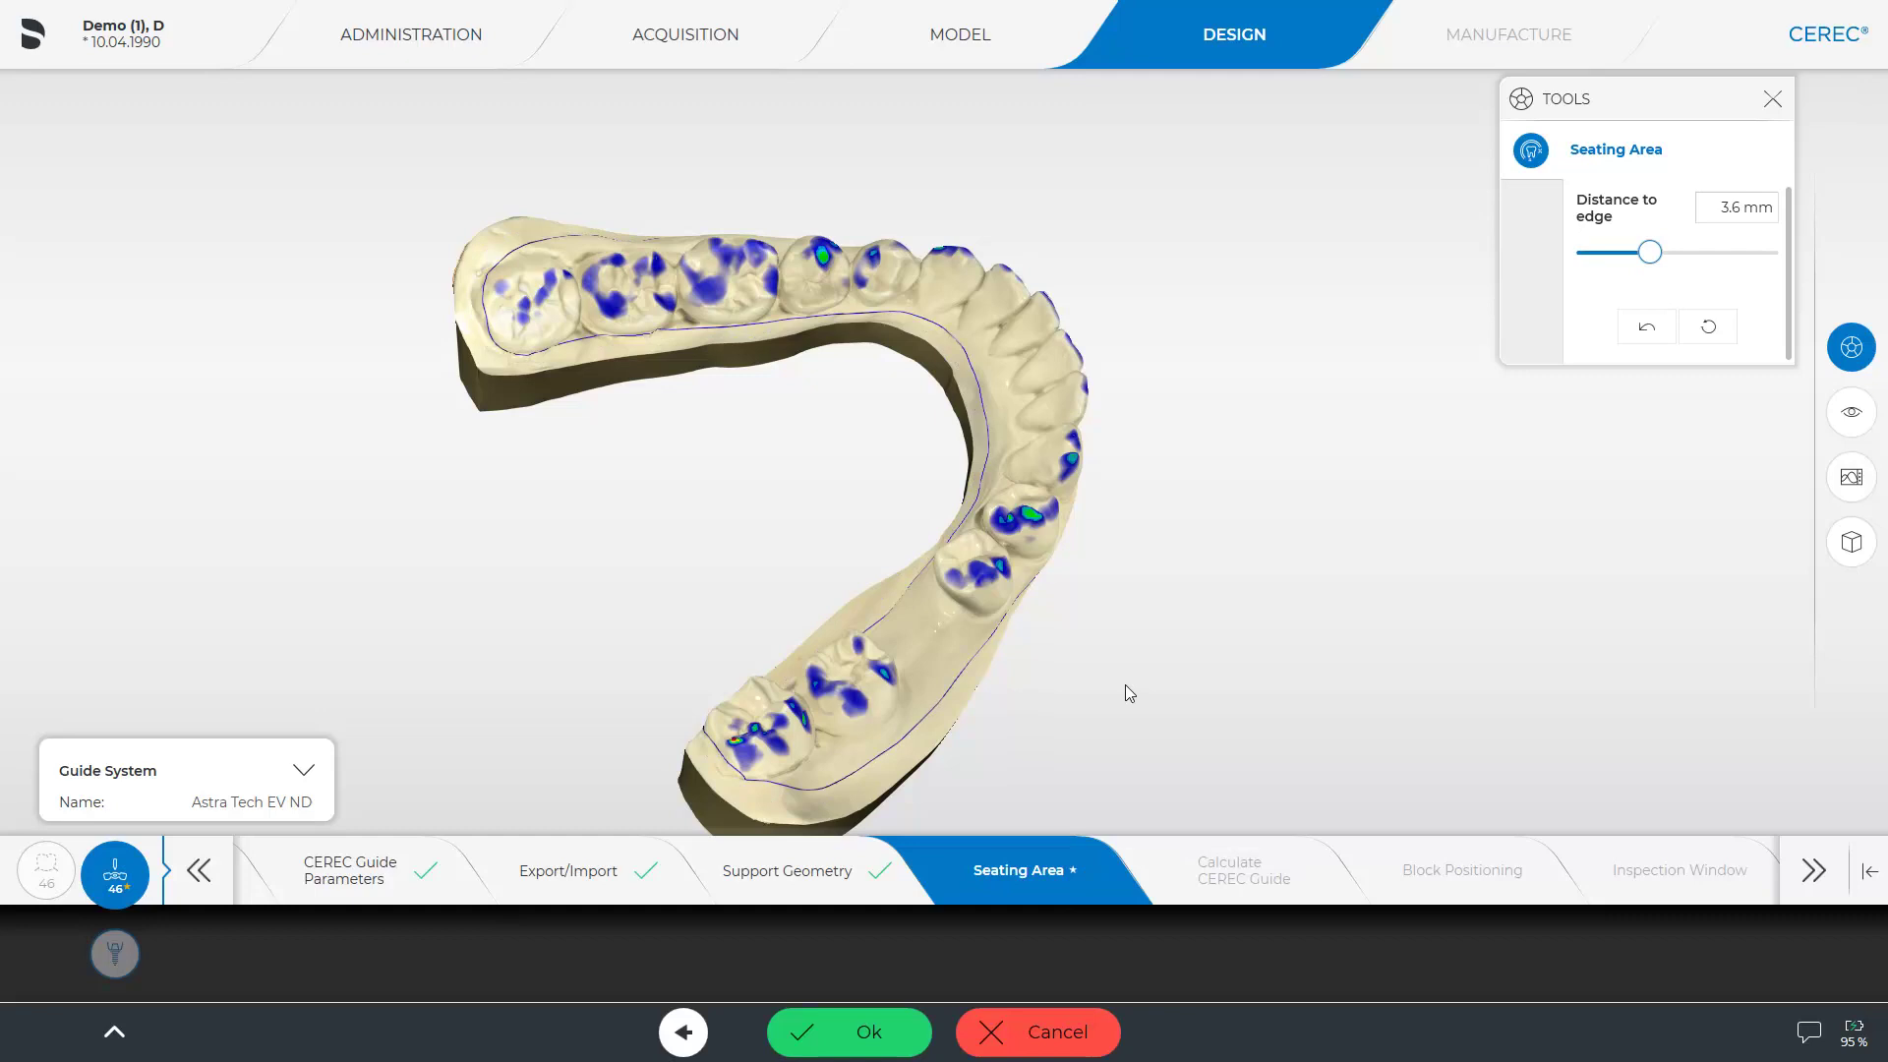
mouse_move(1126, 686)
middle_mouse_down()
mouse_move(982, 724)
mouse_move(957, 754)
mouse_move(1159, 653)
mouse_move(1130, 708)
middle_mouse_up()
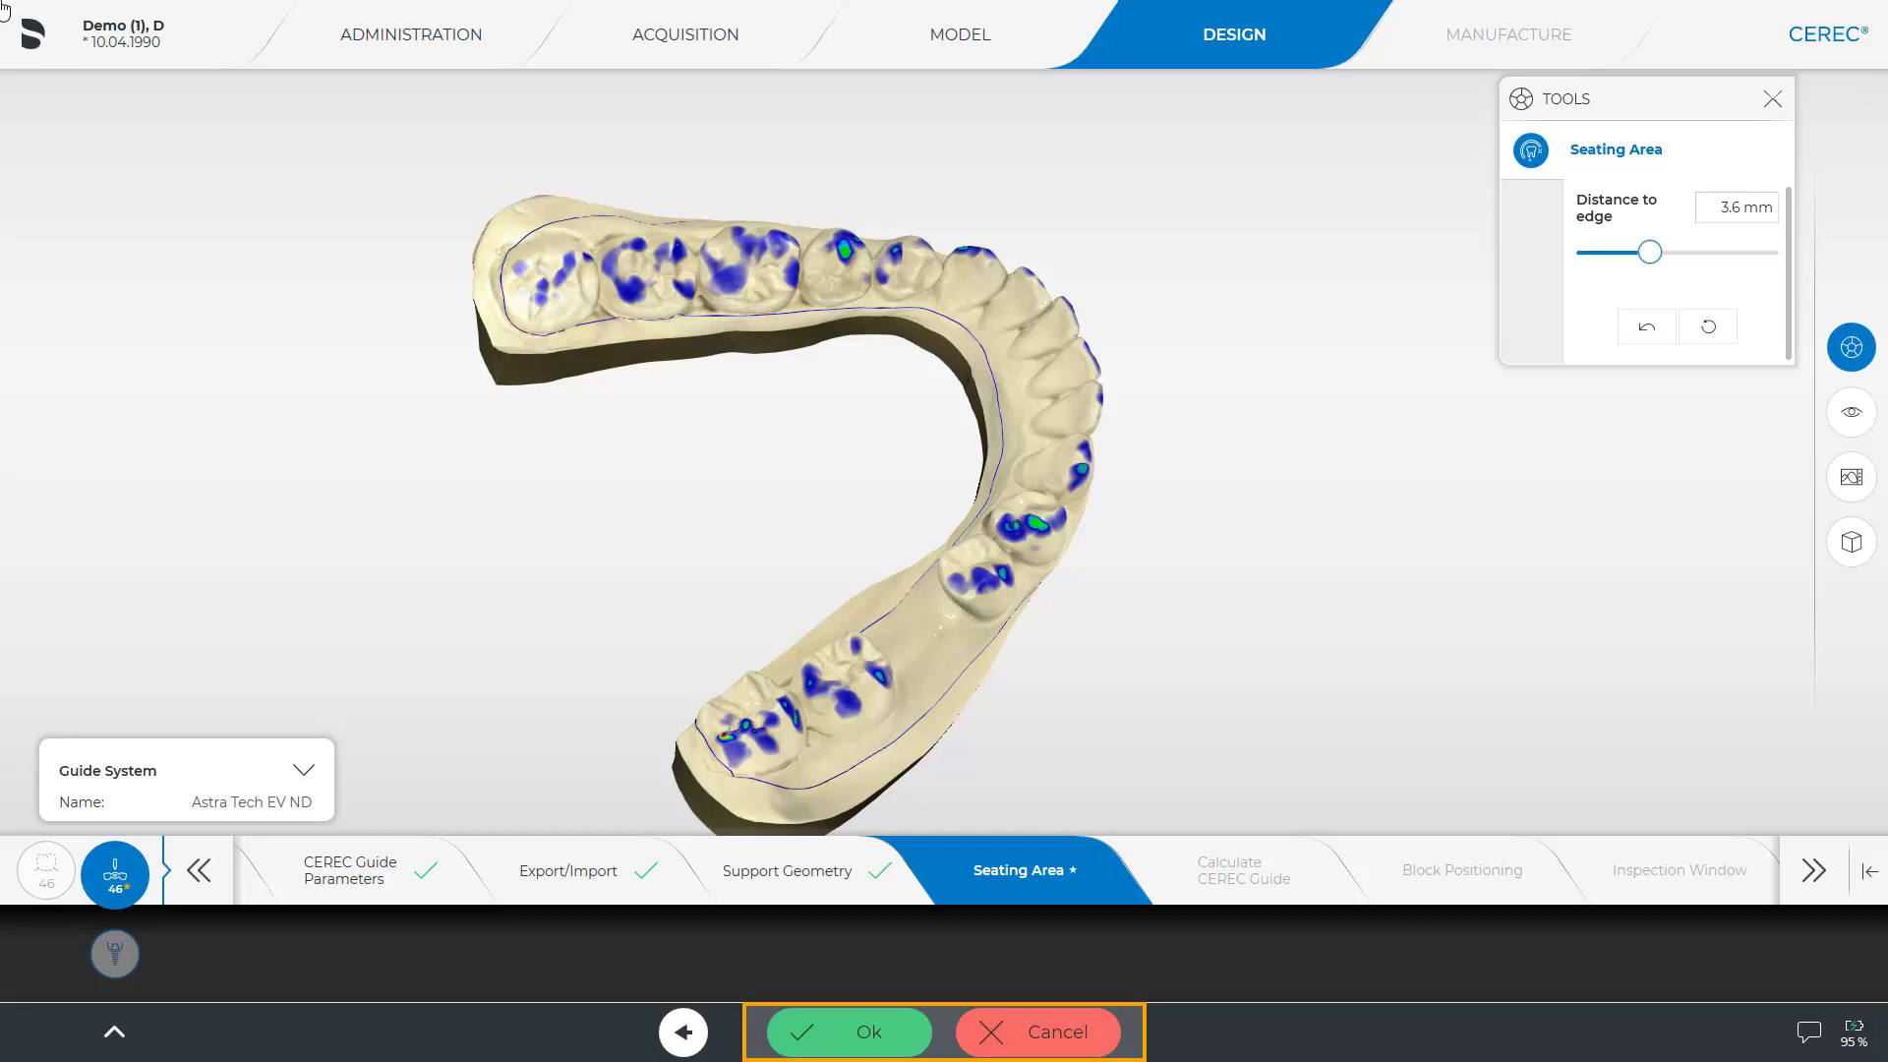
left_click(878, 1030)
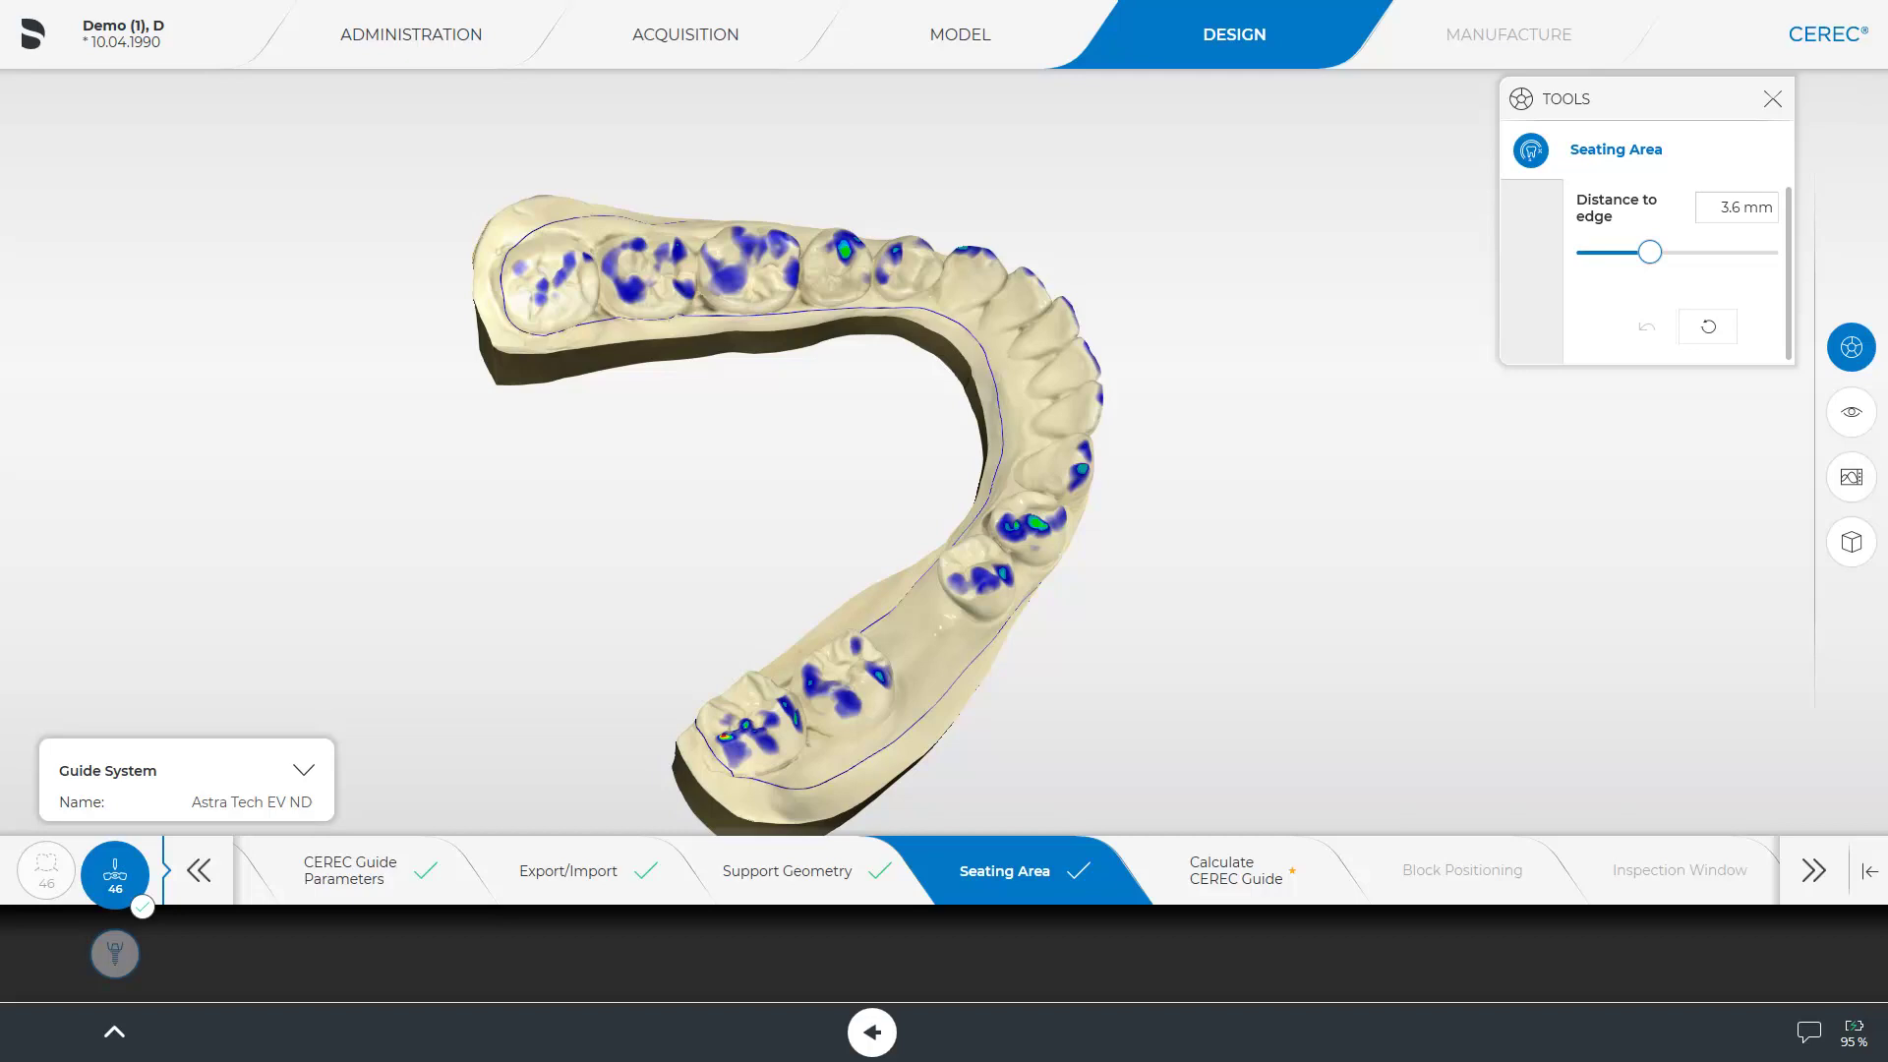
- Cut the seating outline short with a line across the front teeth, then accept it
middle_click_drag(649, 226, 669, 472)
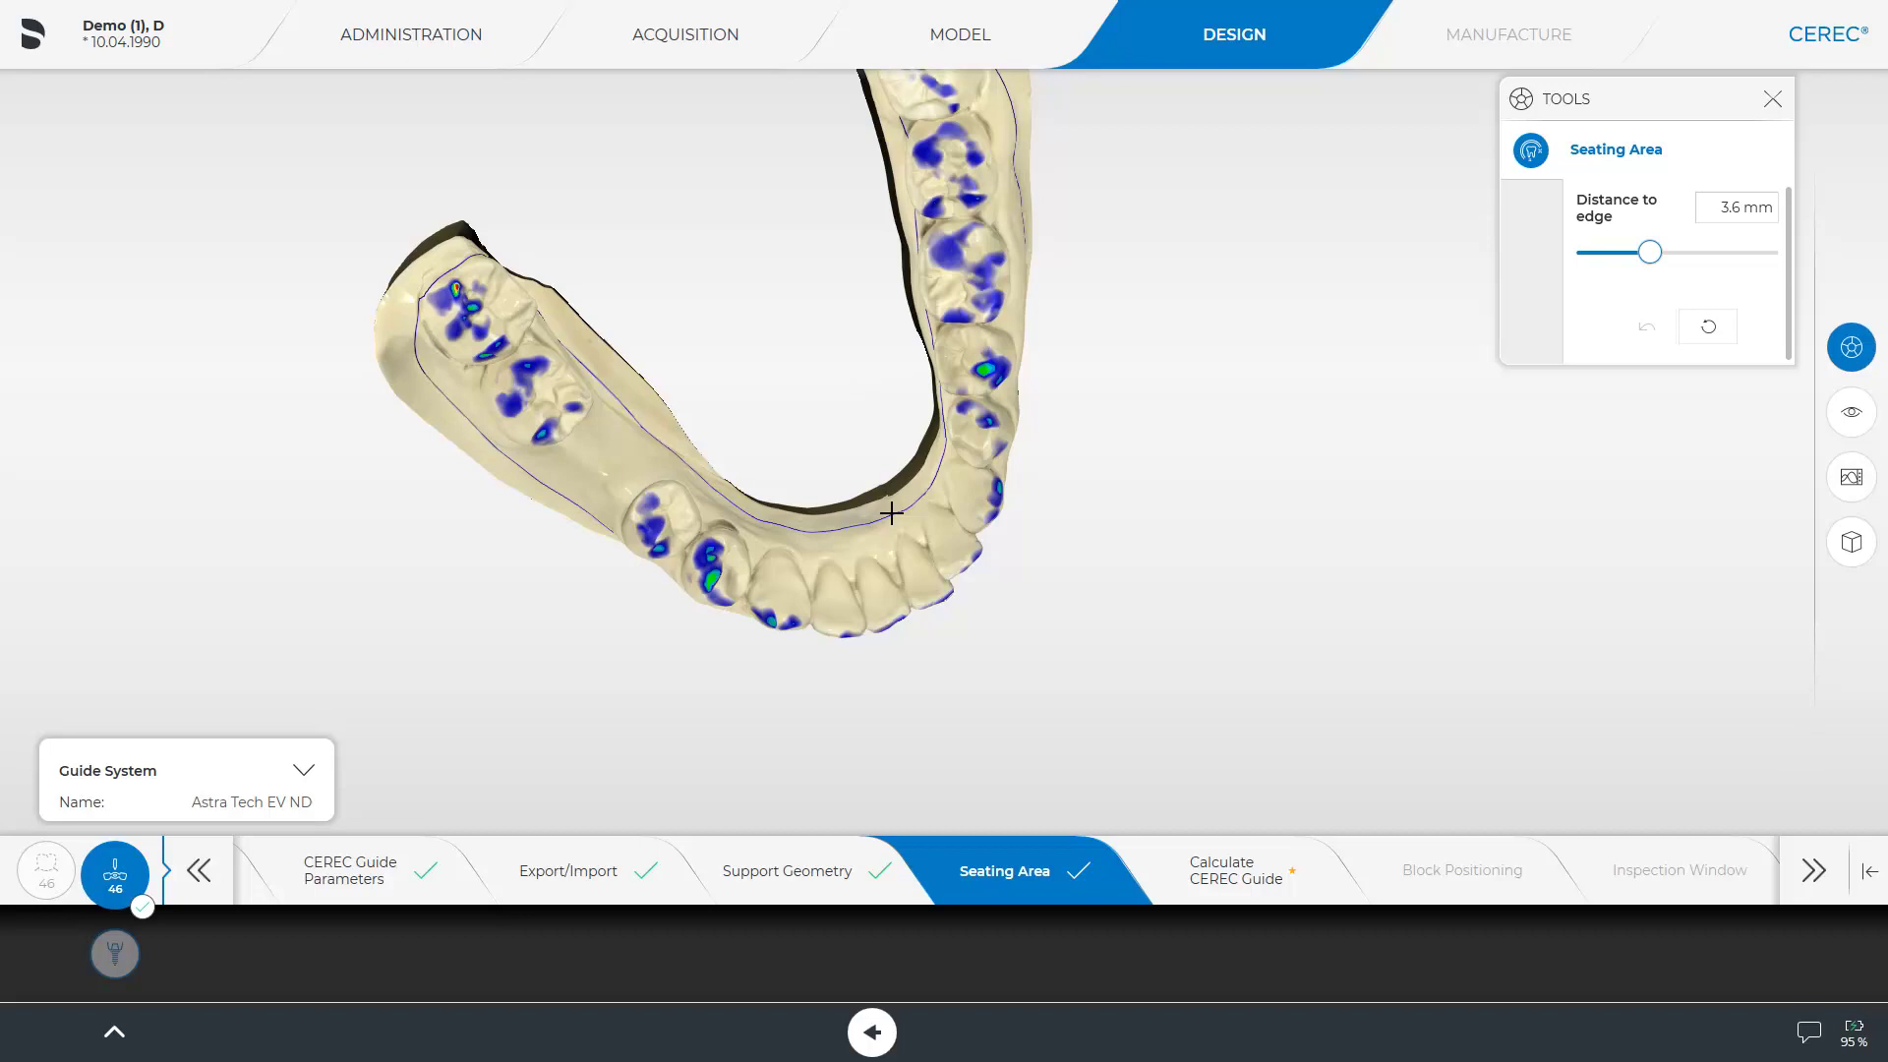
left_click_drag(891, 512, 935, 604)
mouse_move(934, 604)
right_mouse_down()
mouse_move(898, 679)
mouse_move(898, 548)
right_mouse_up()
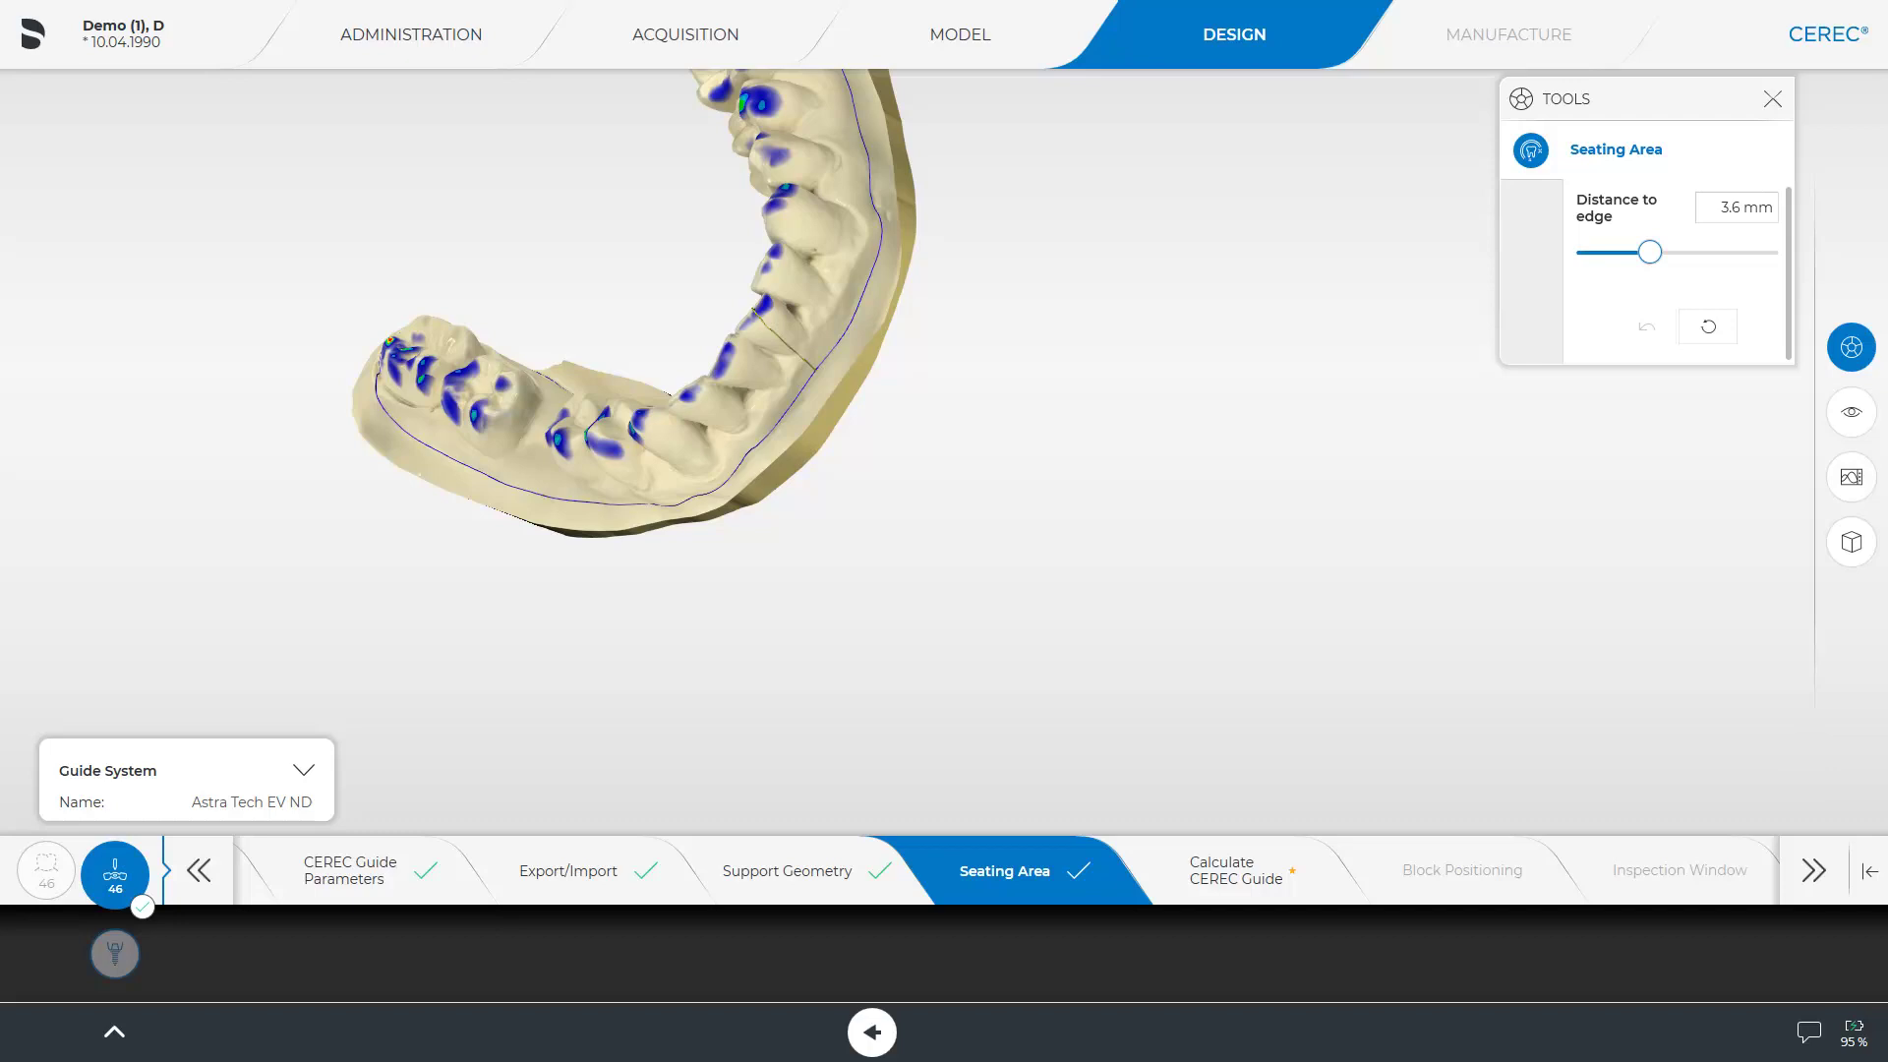
left_click(817, 373)
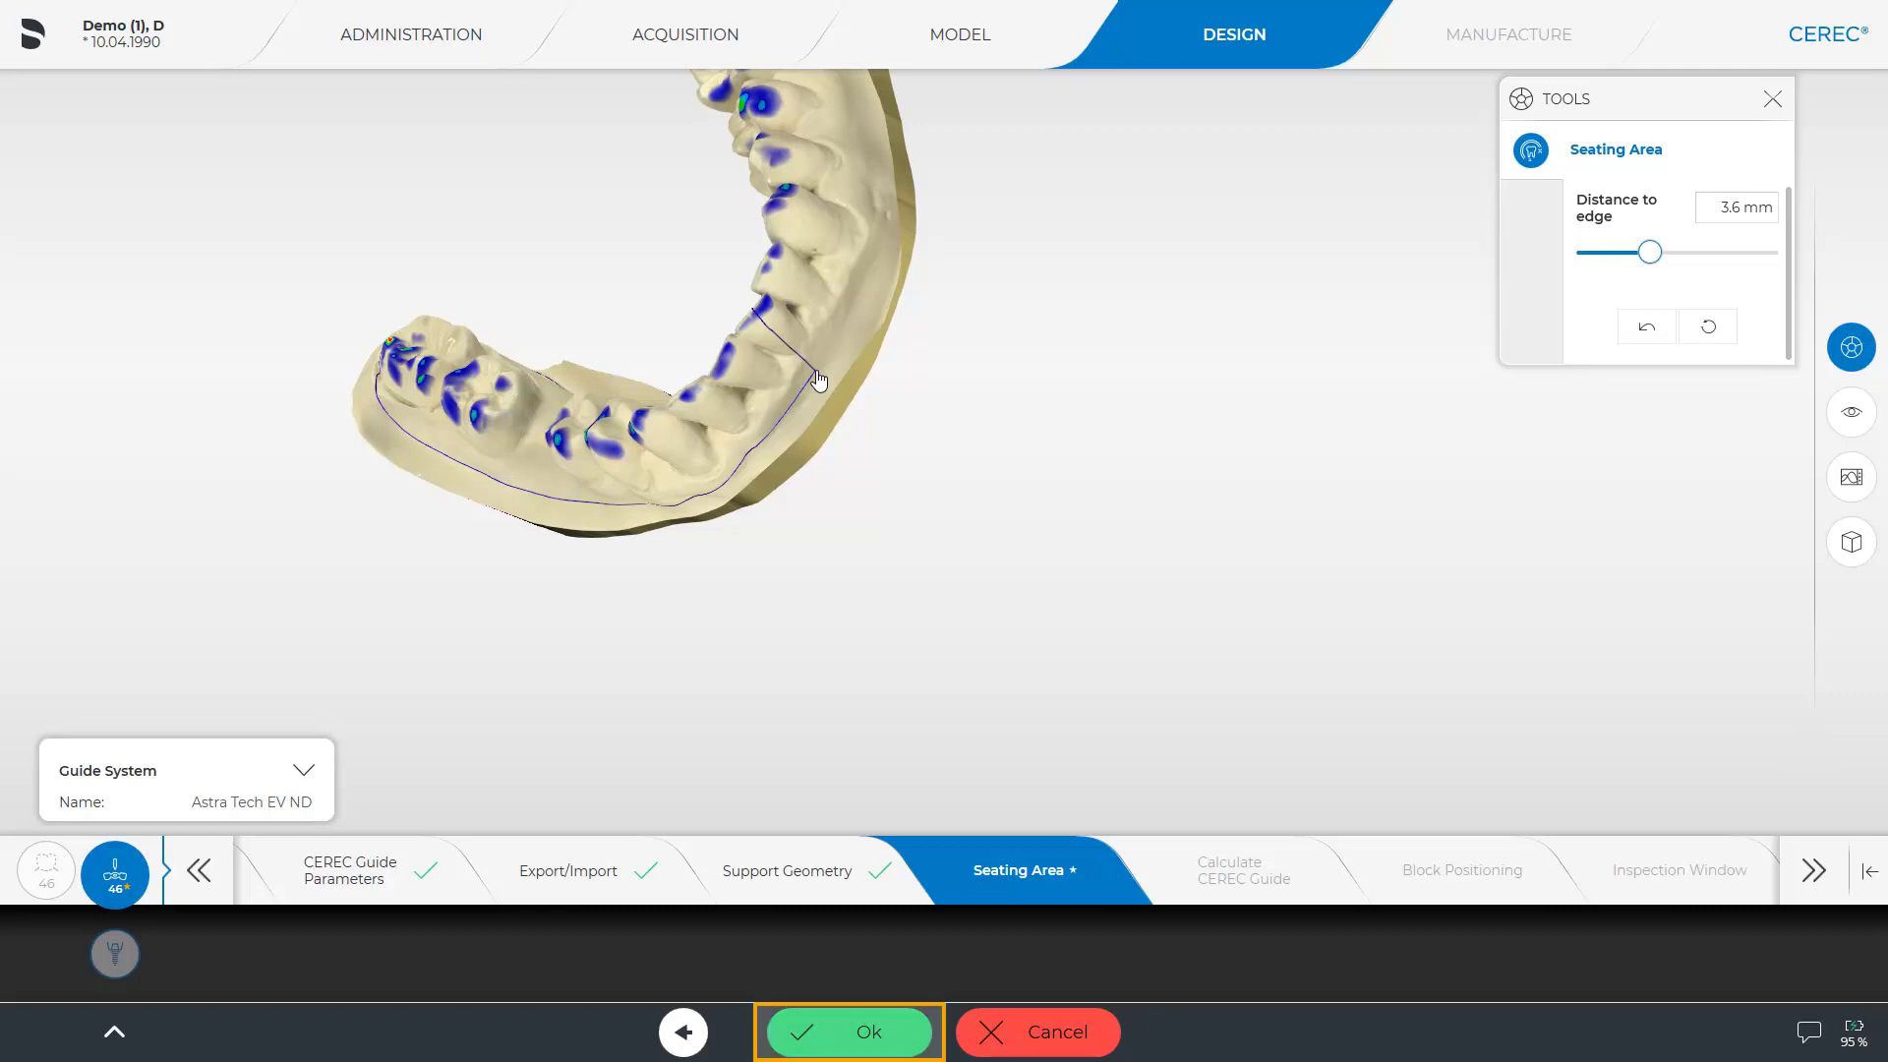
left_click(885, 1030)
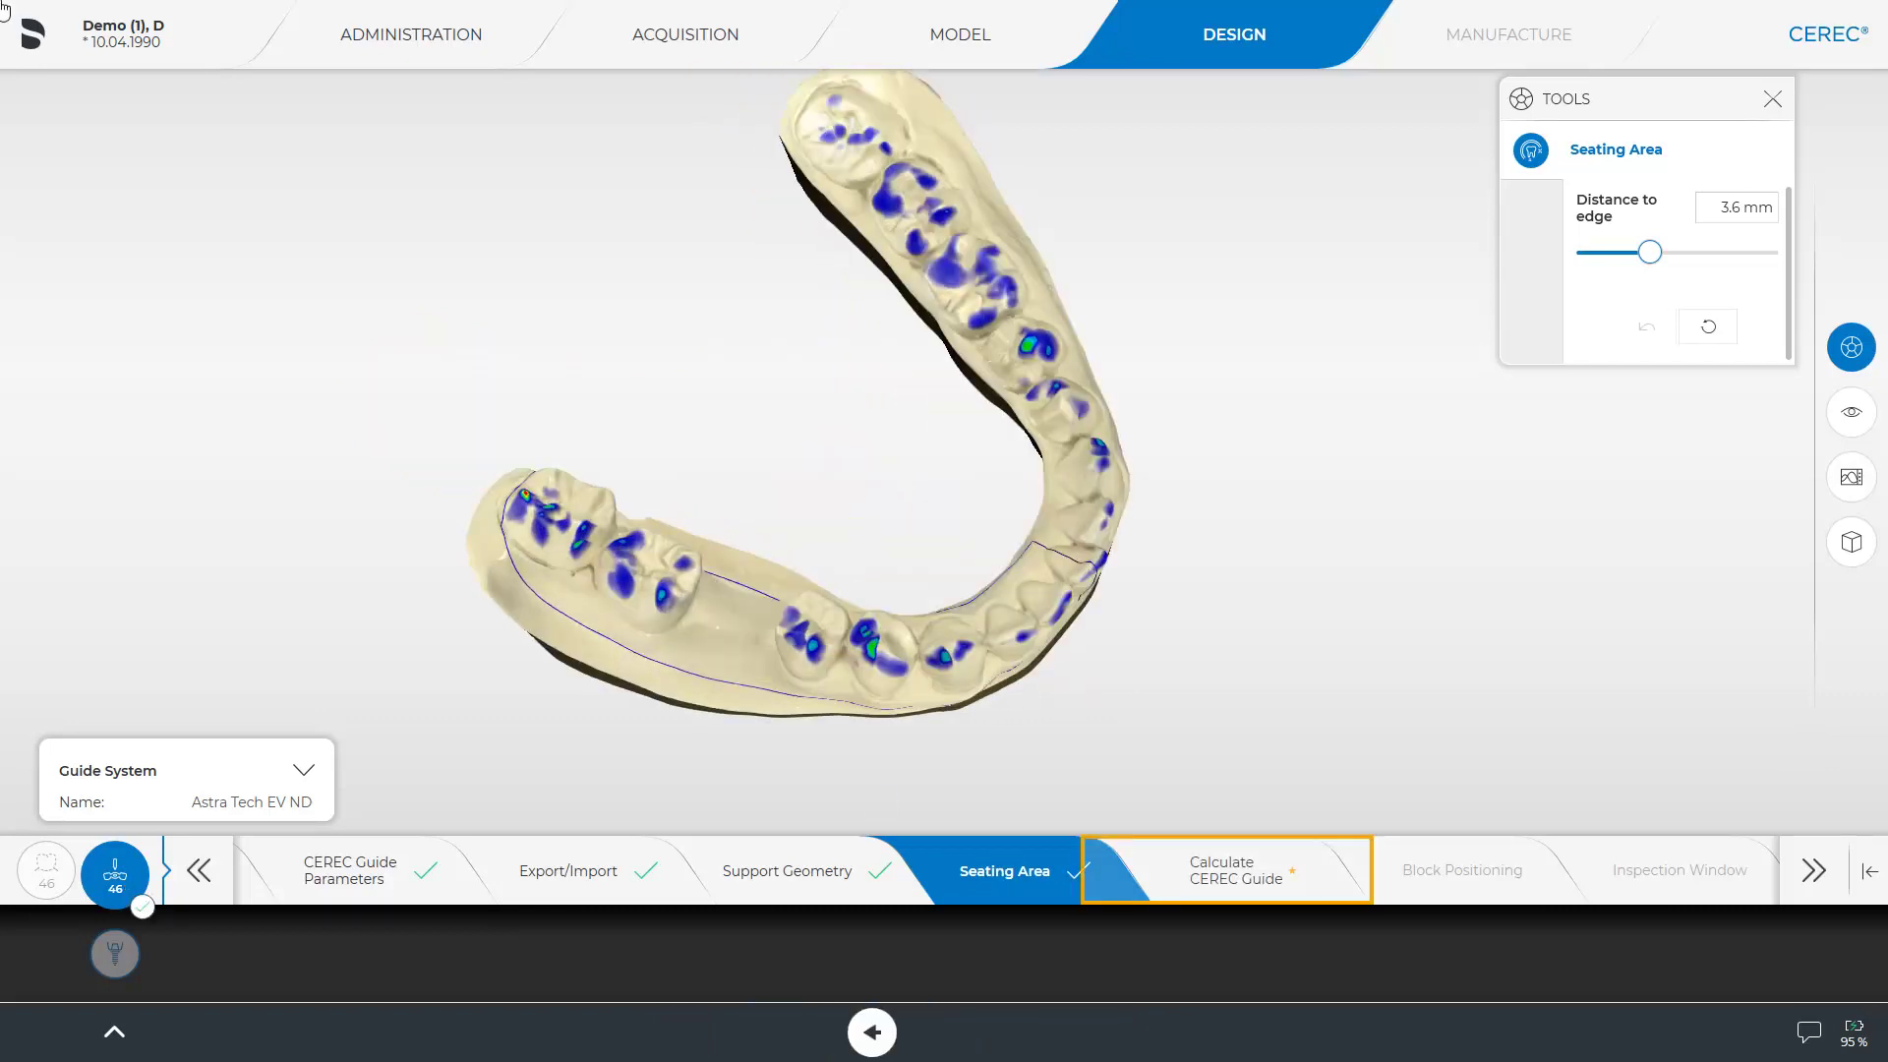
- Calculate the CEREC Guide, keeping its original collision-free mill block position by cancelling a trial move
left_click(1198, 870)
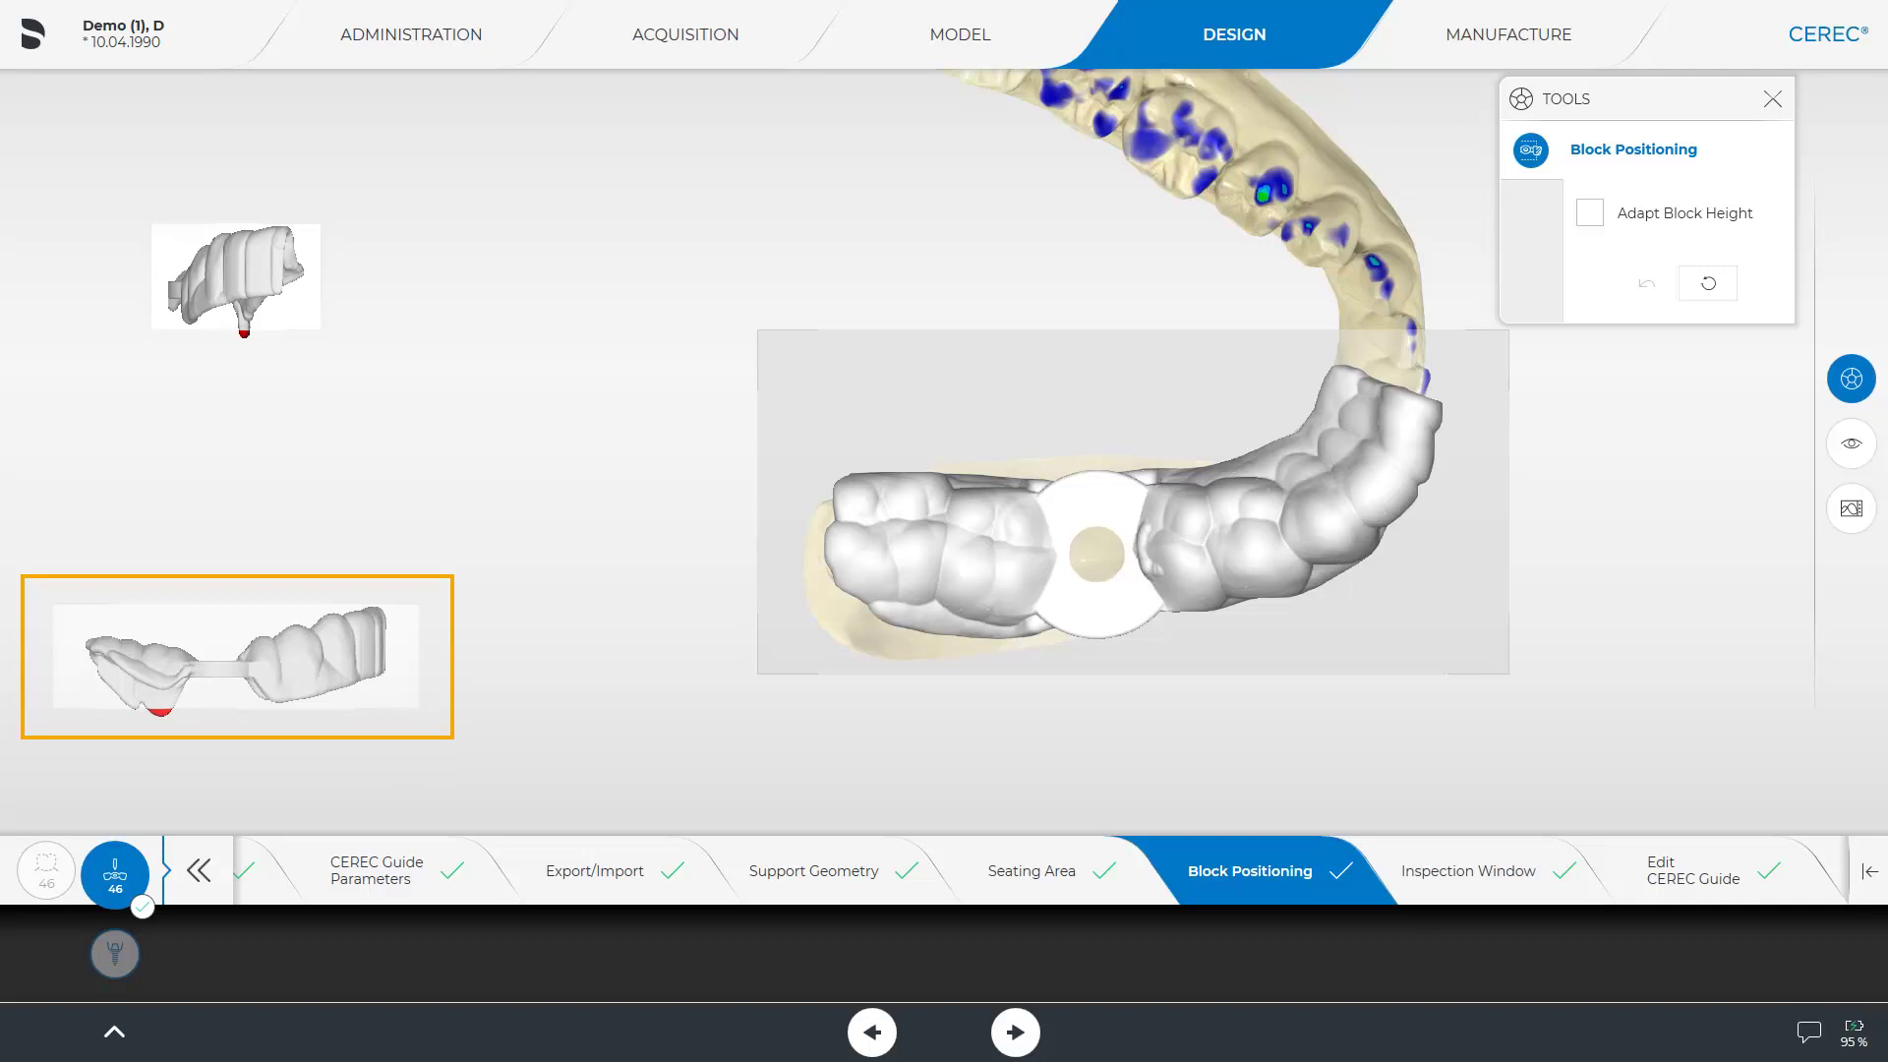
left_click_drag(300, 656, 345, 617)
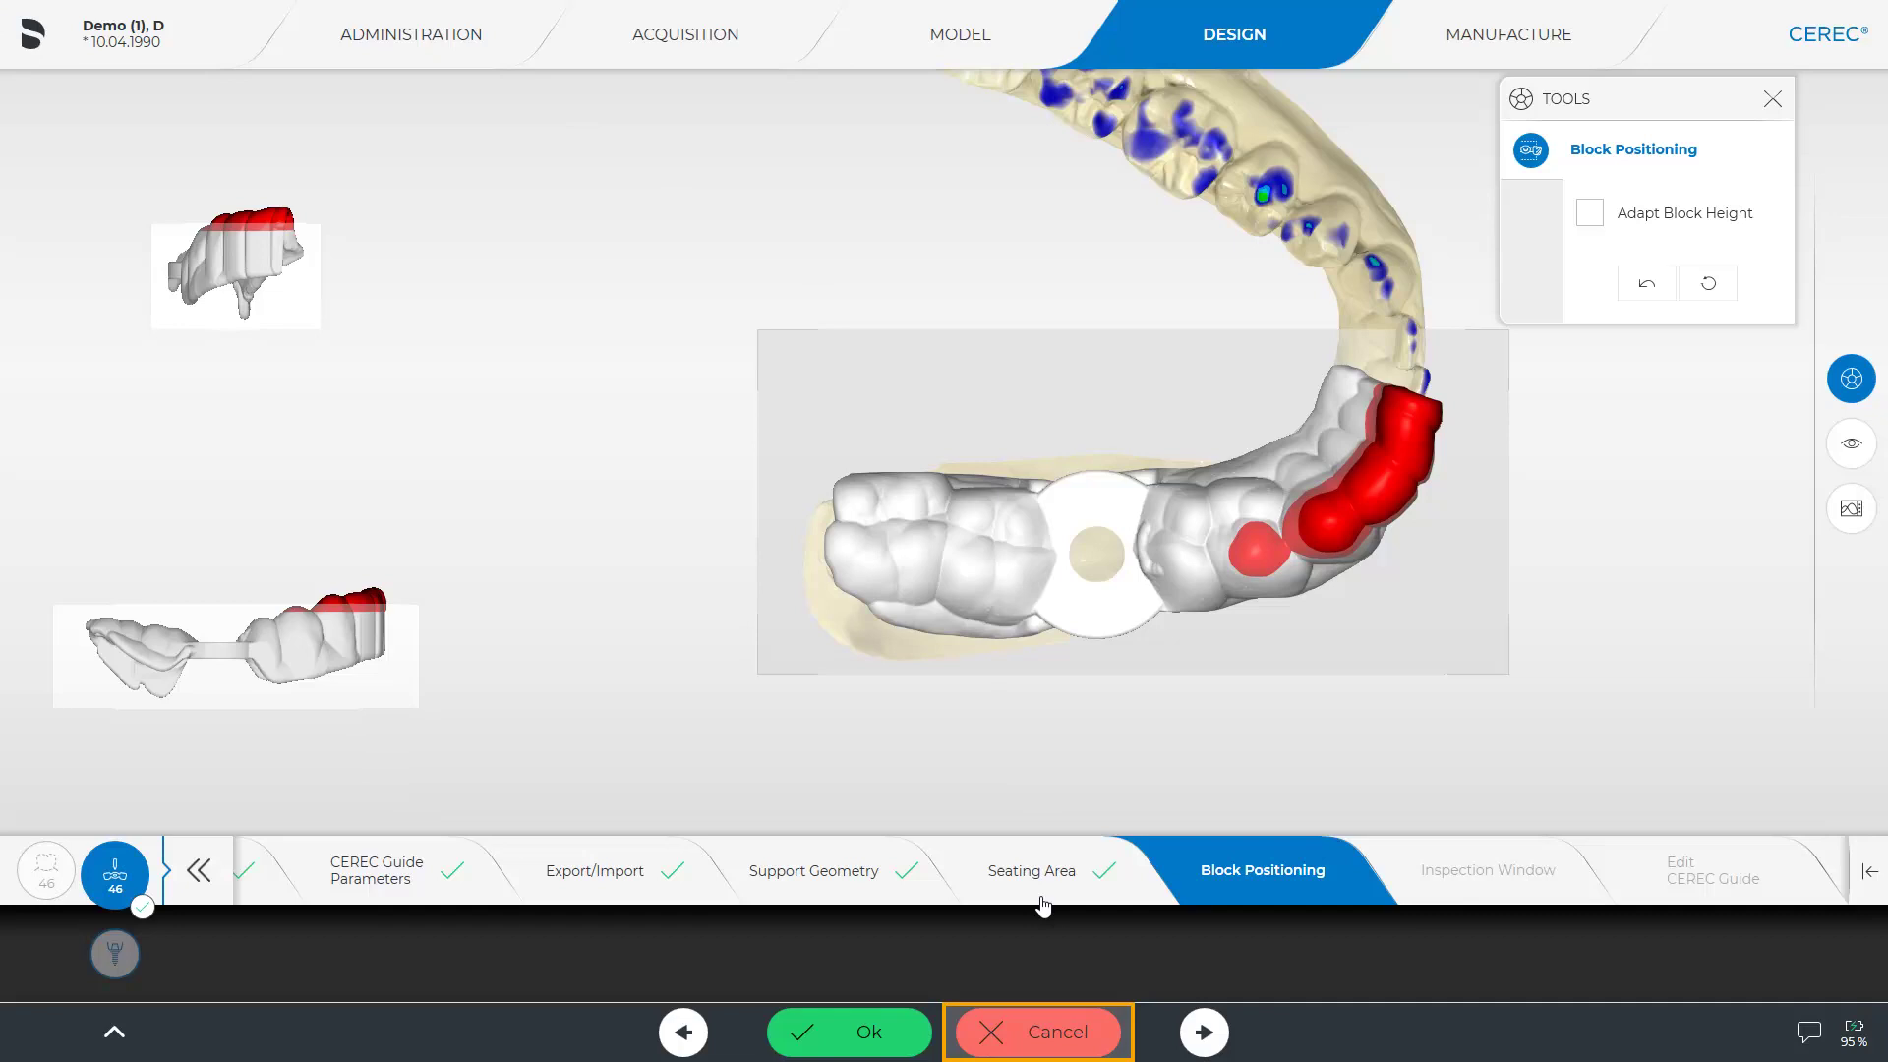
left_click(1048, 1037)
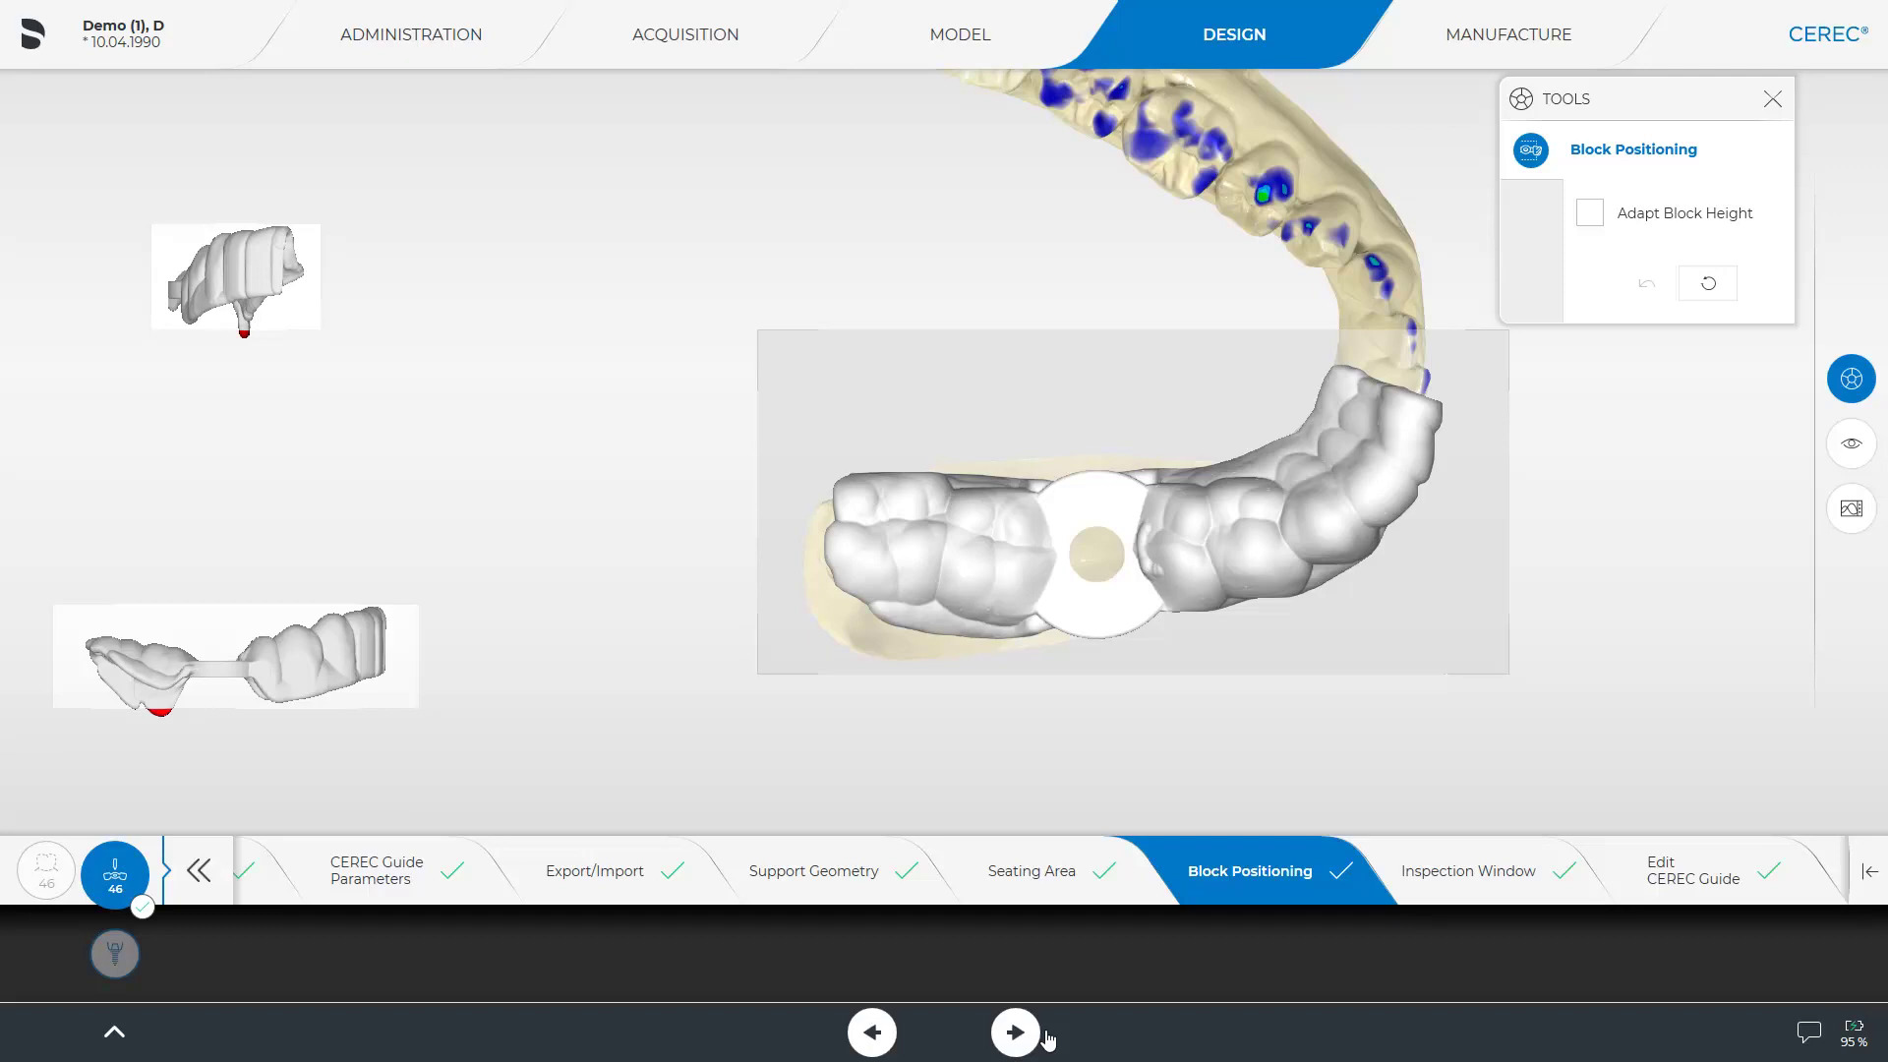
- Advance past block positioning into the Inspection Window step and view the guide's side
left_click(1049, 1036)
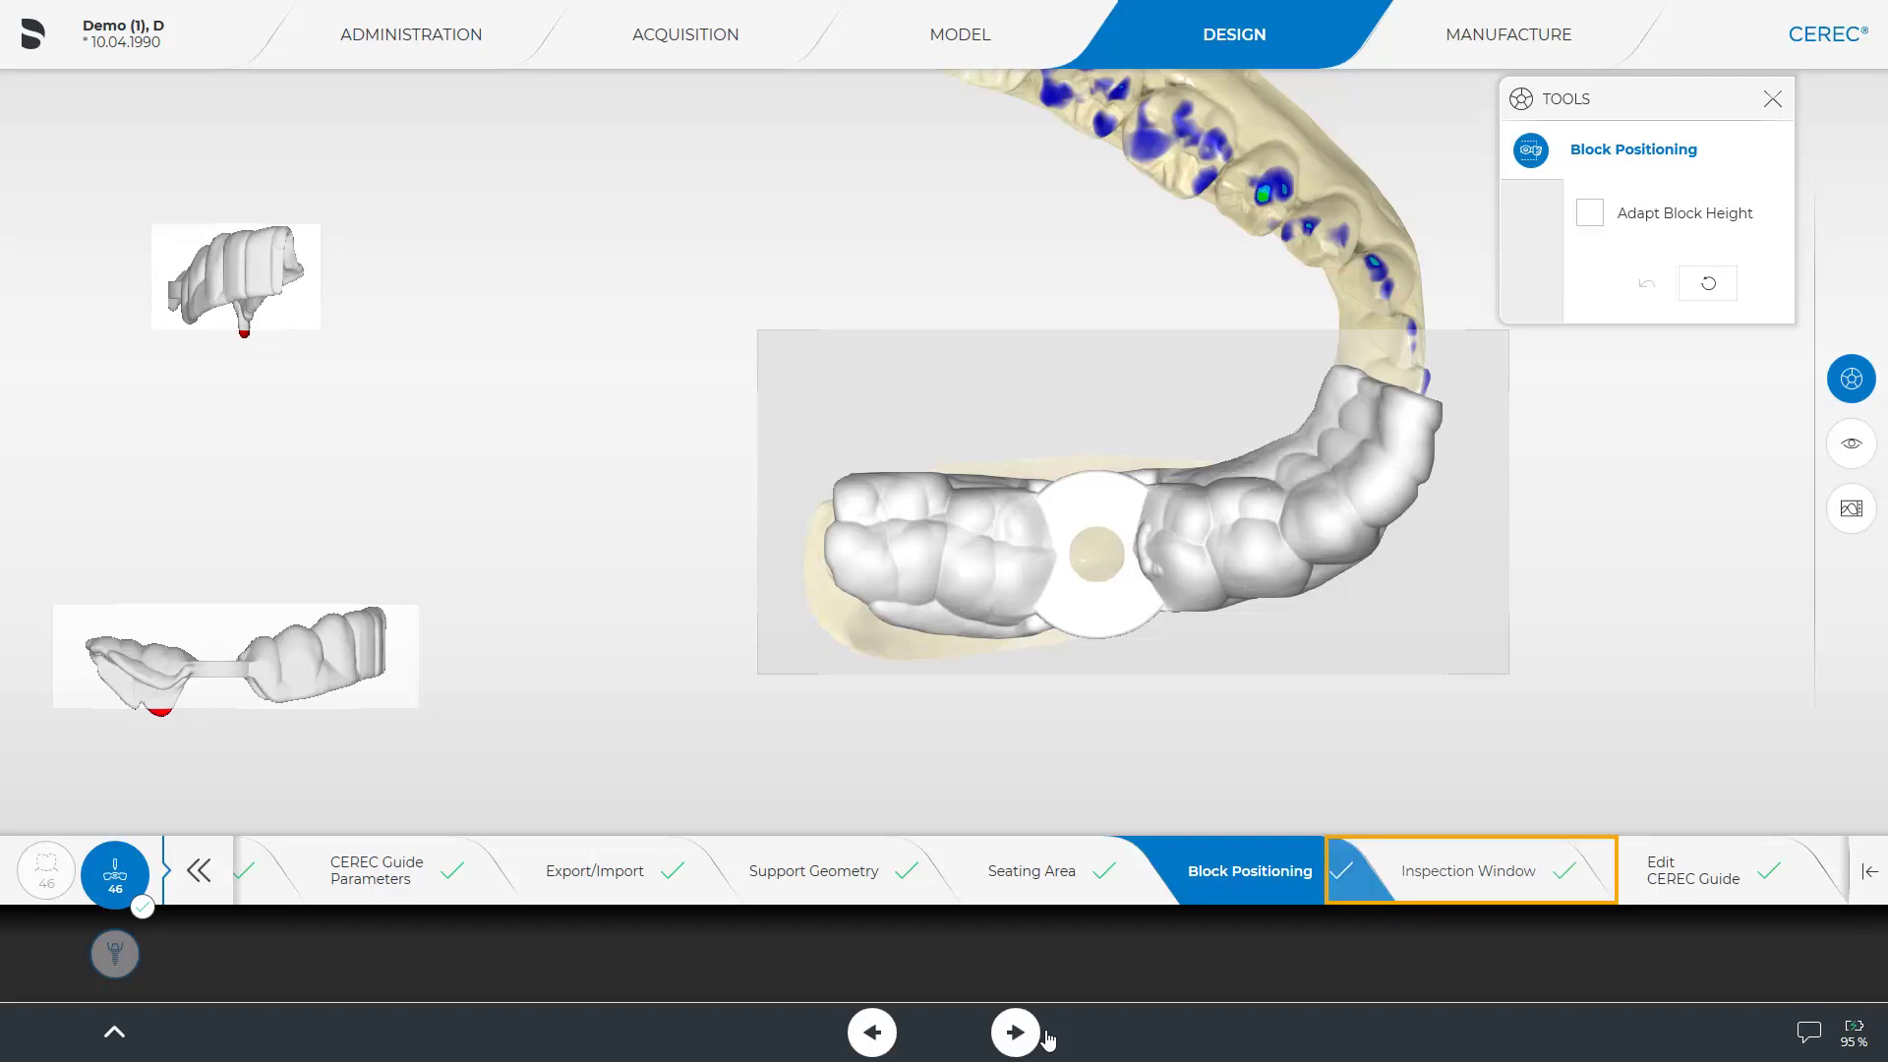
left_click(1479, 872)
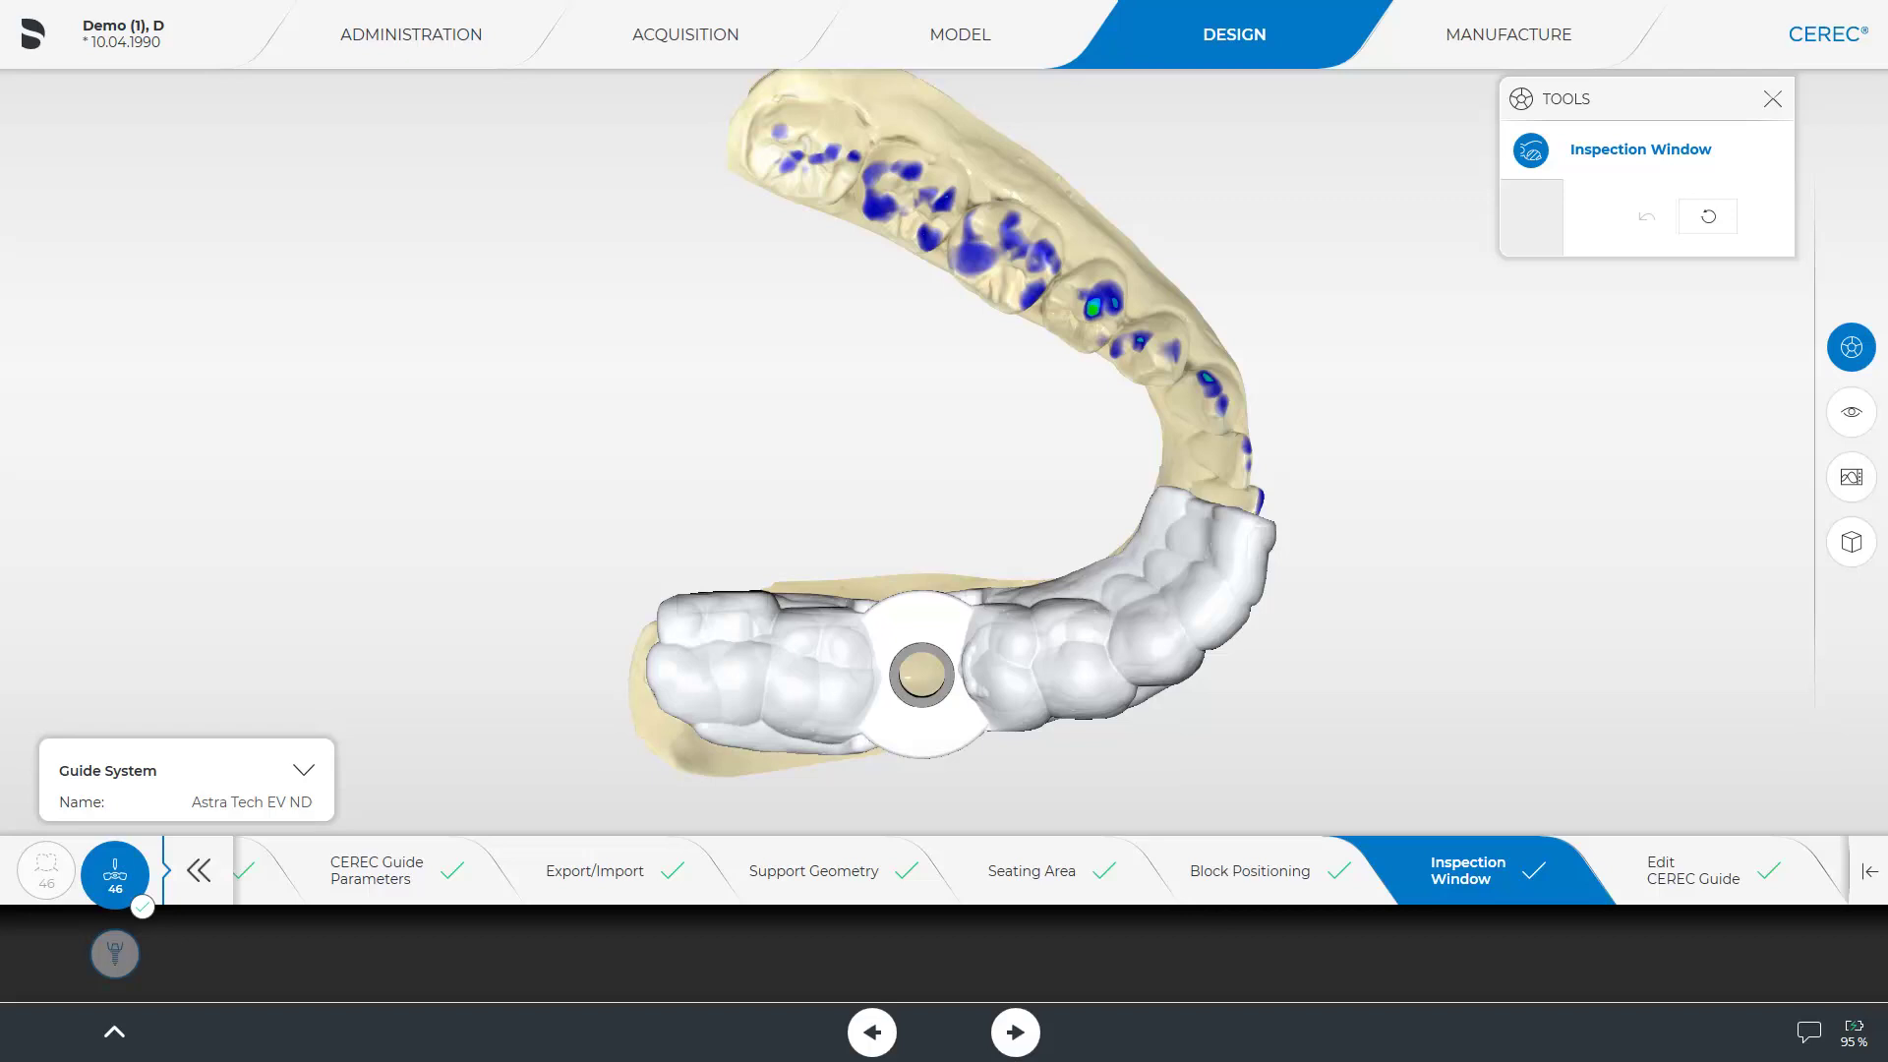
middle_click_drag(1217, 819, 1201, 582)
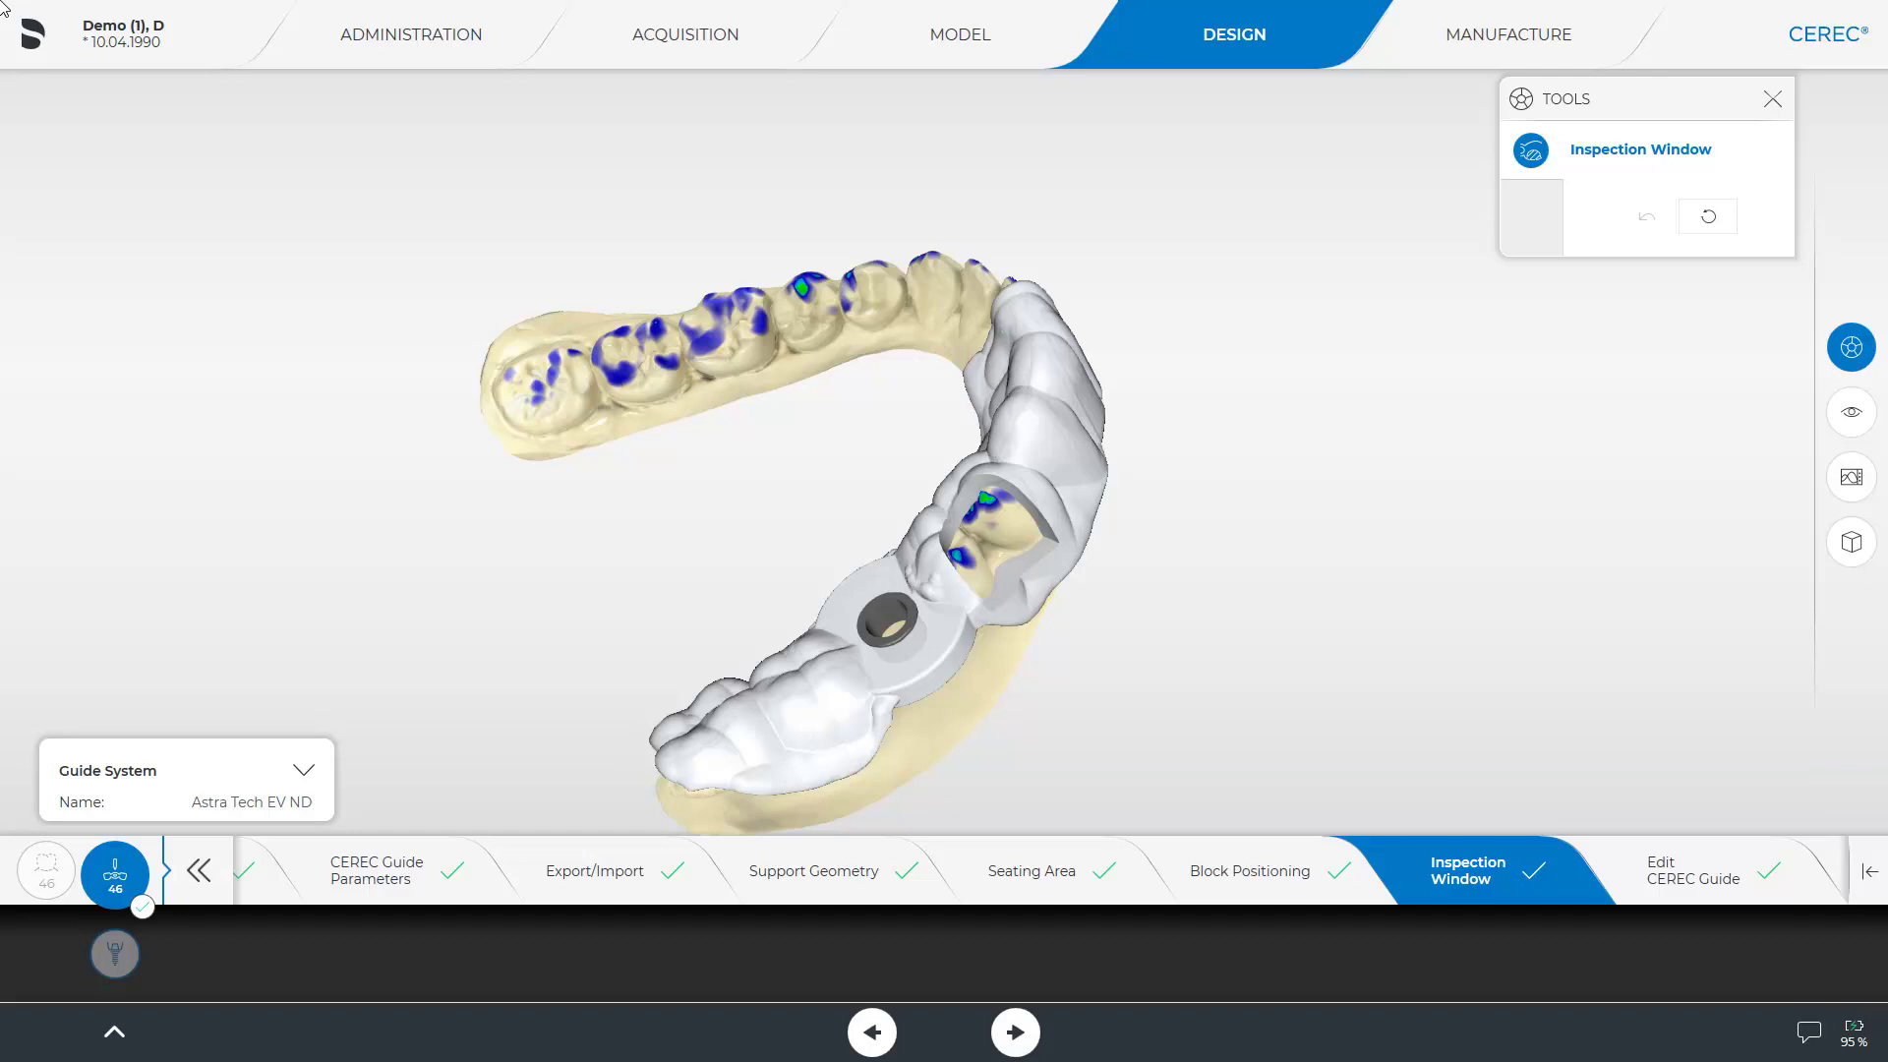
- Place the inspection window beside the sleeve and slide it toward the anterior teeth
left_click(1023, 459)
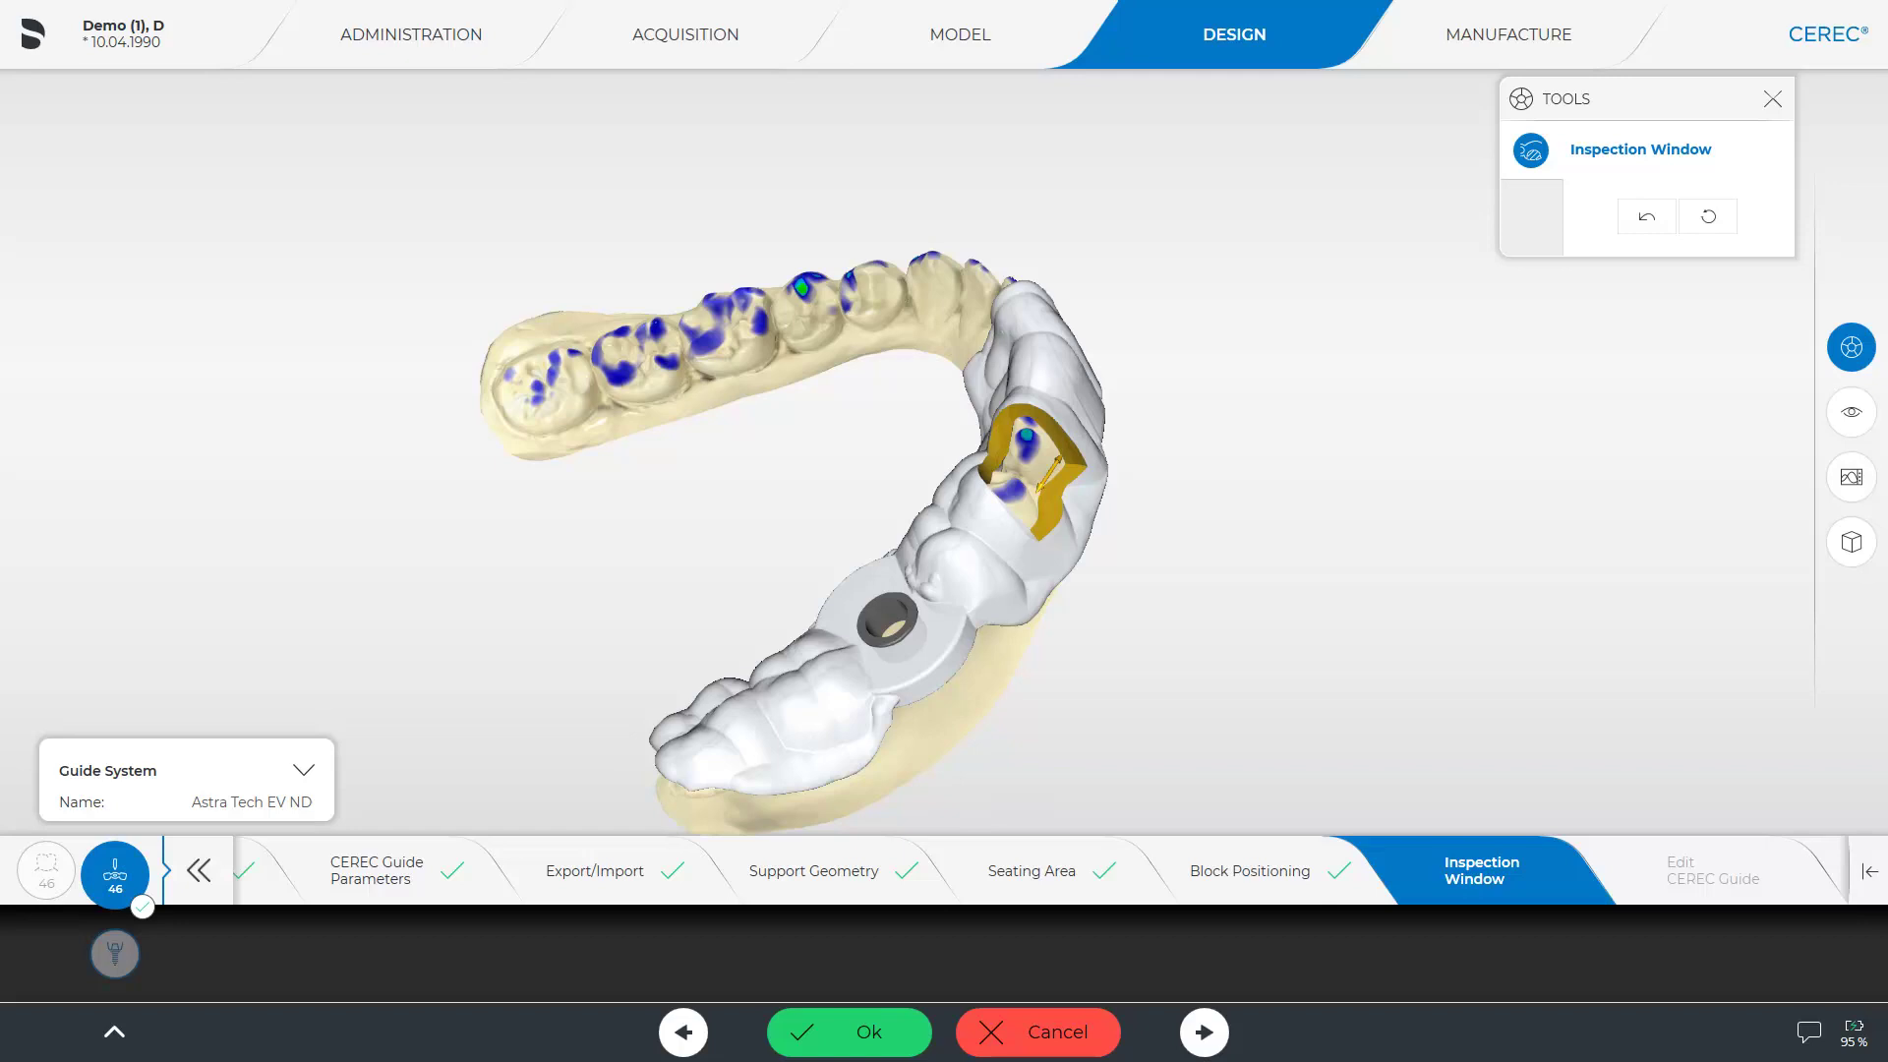
mouse_move(1058, 474)
left_mouse_down()
mouse_move(1099, 362)
mouse_move(986, 539)
mouse_move(1026, 472)
left_mouse_up()
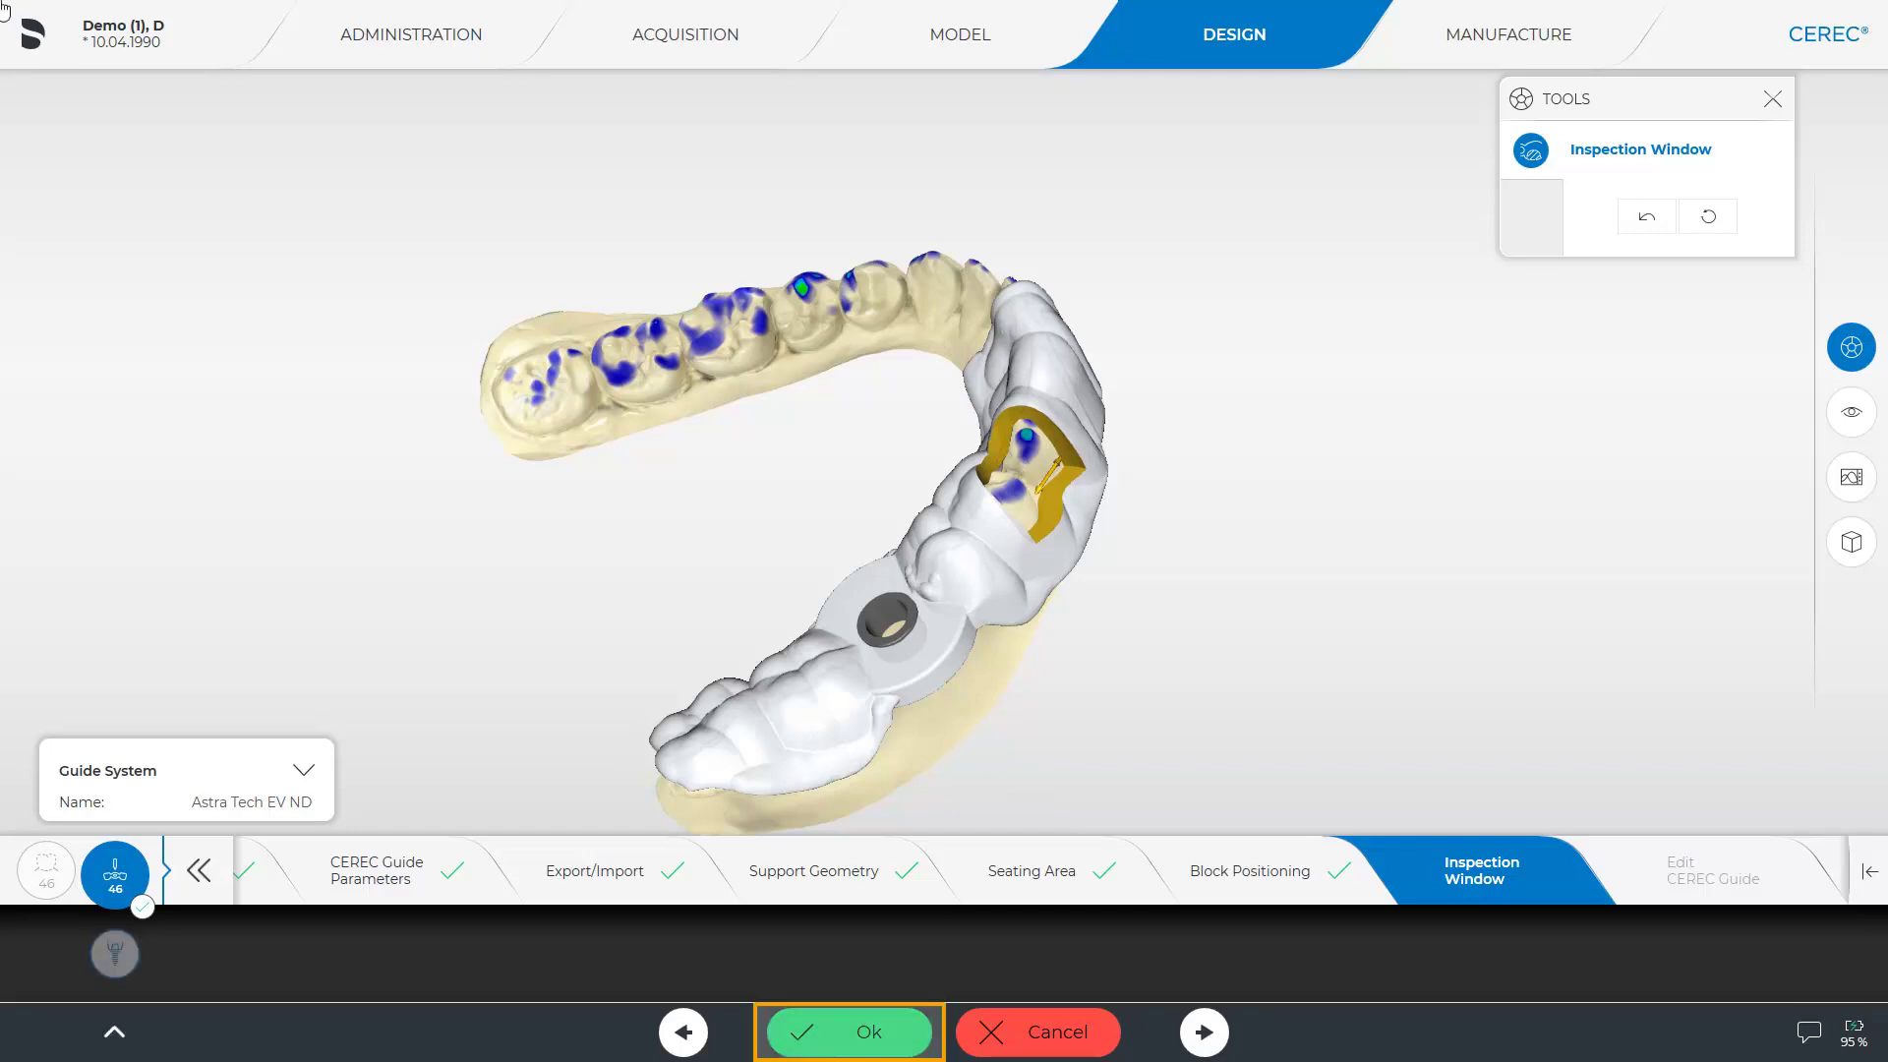
- Apply the inspection window, enter Edit CEREC Guide, and select the Cut tool
left_click(890, 1041)
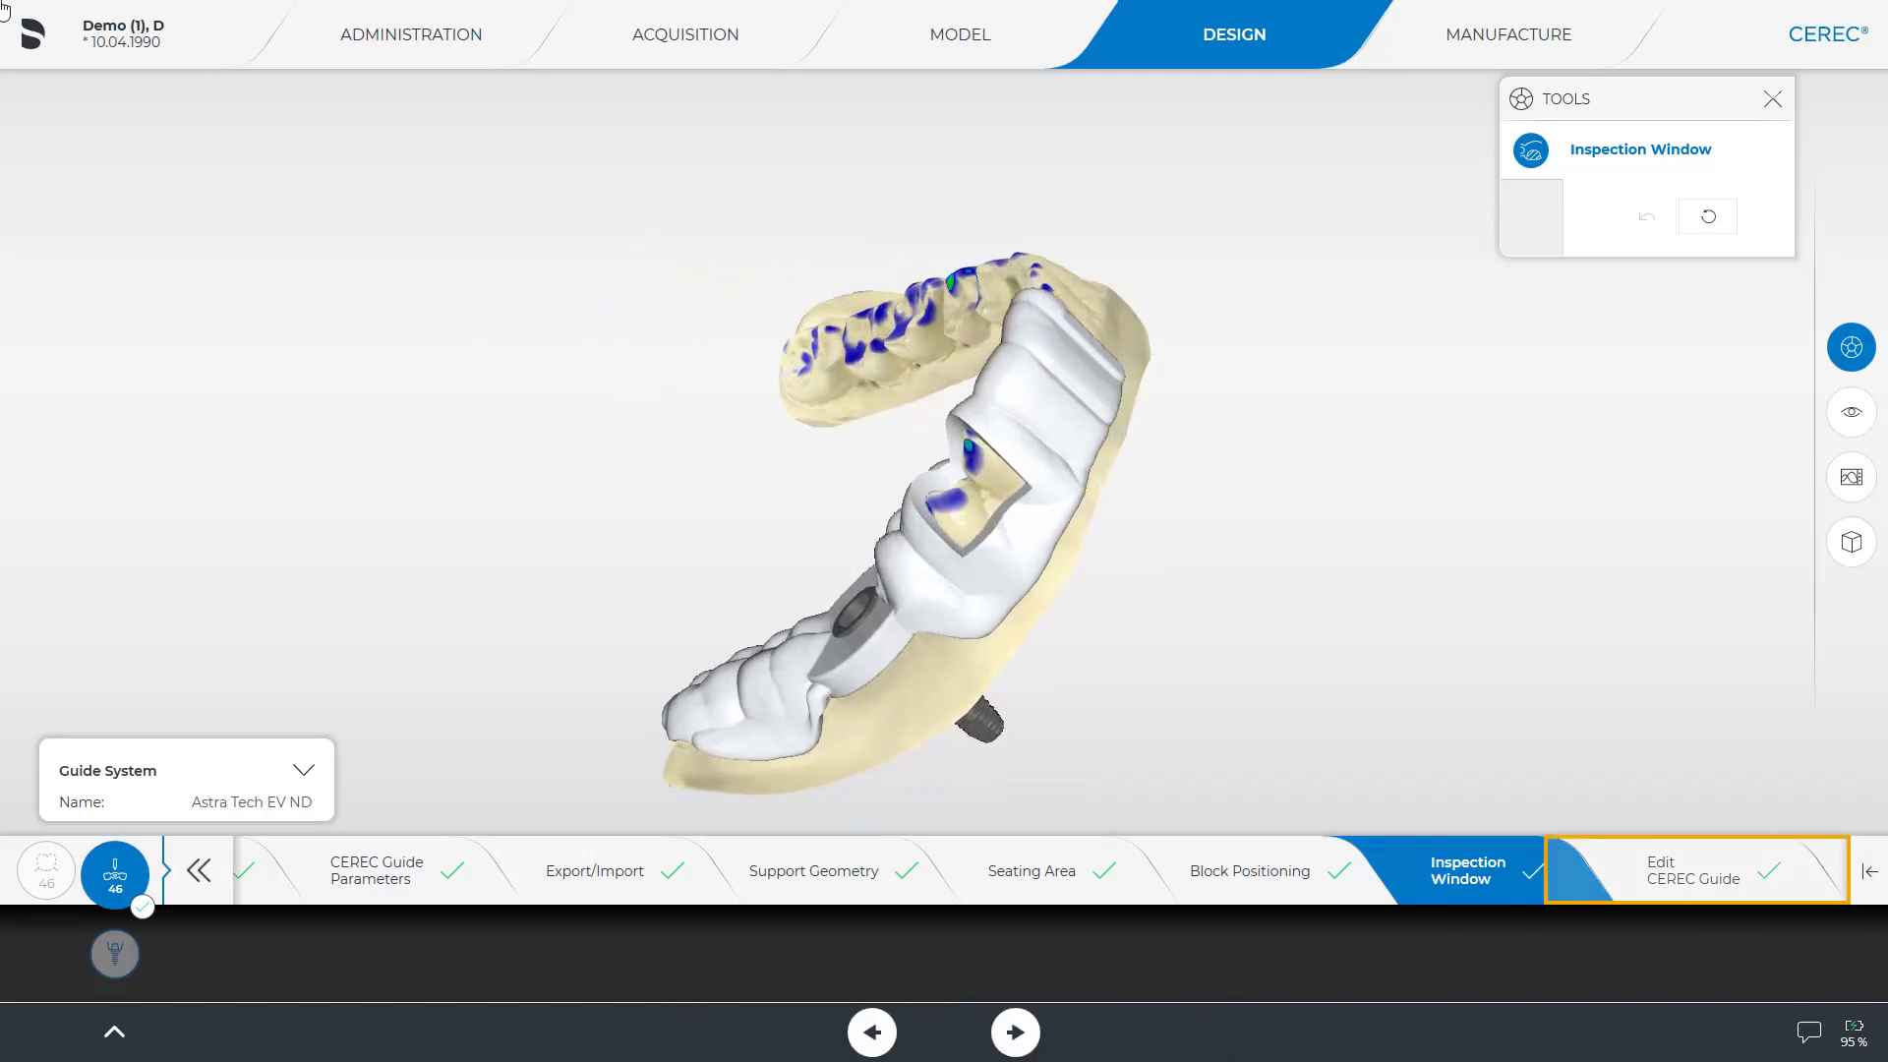
left_click(1739, 874)
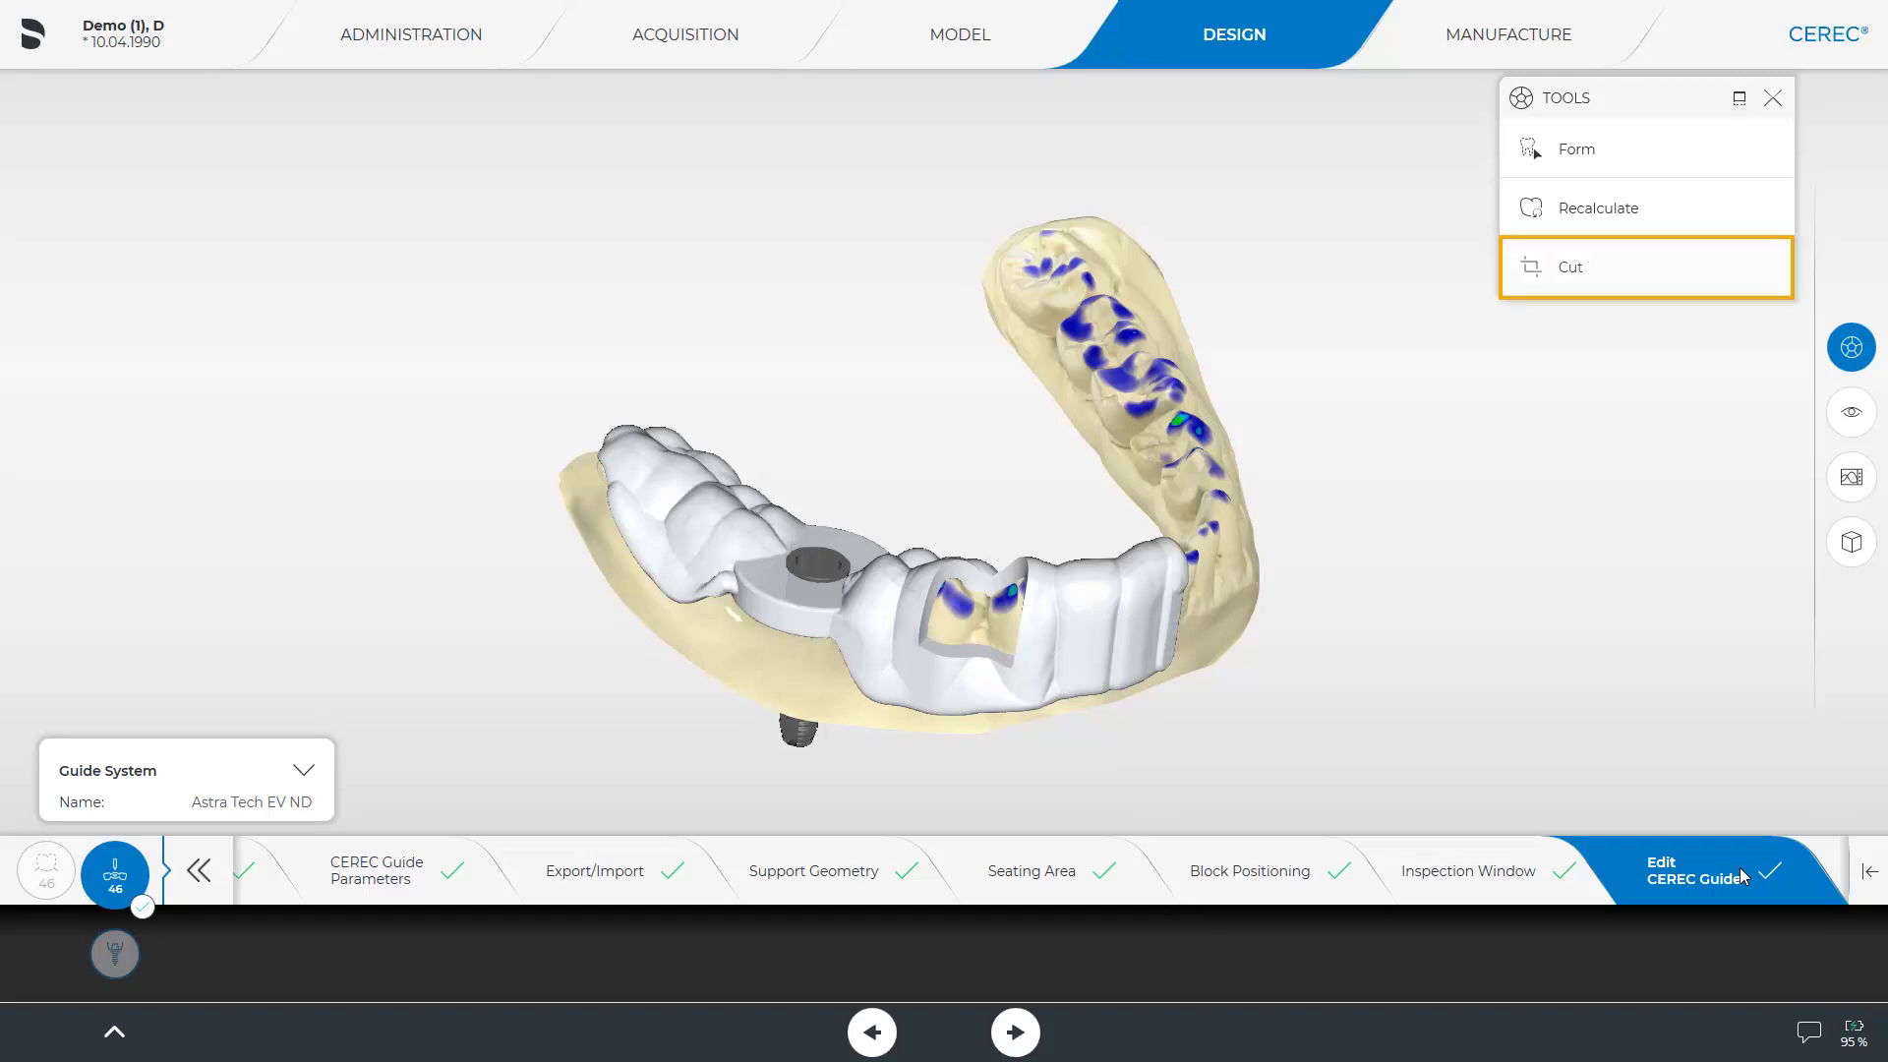
left_click(1615, 262)
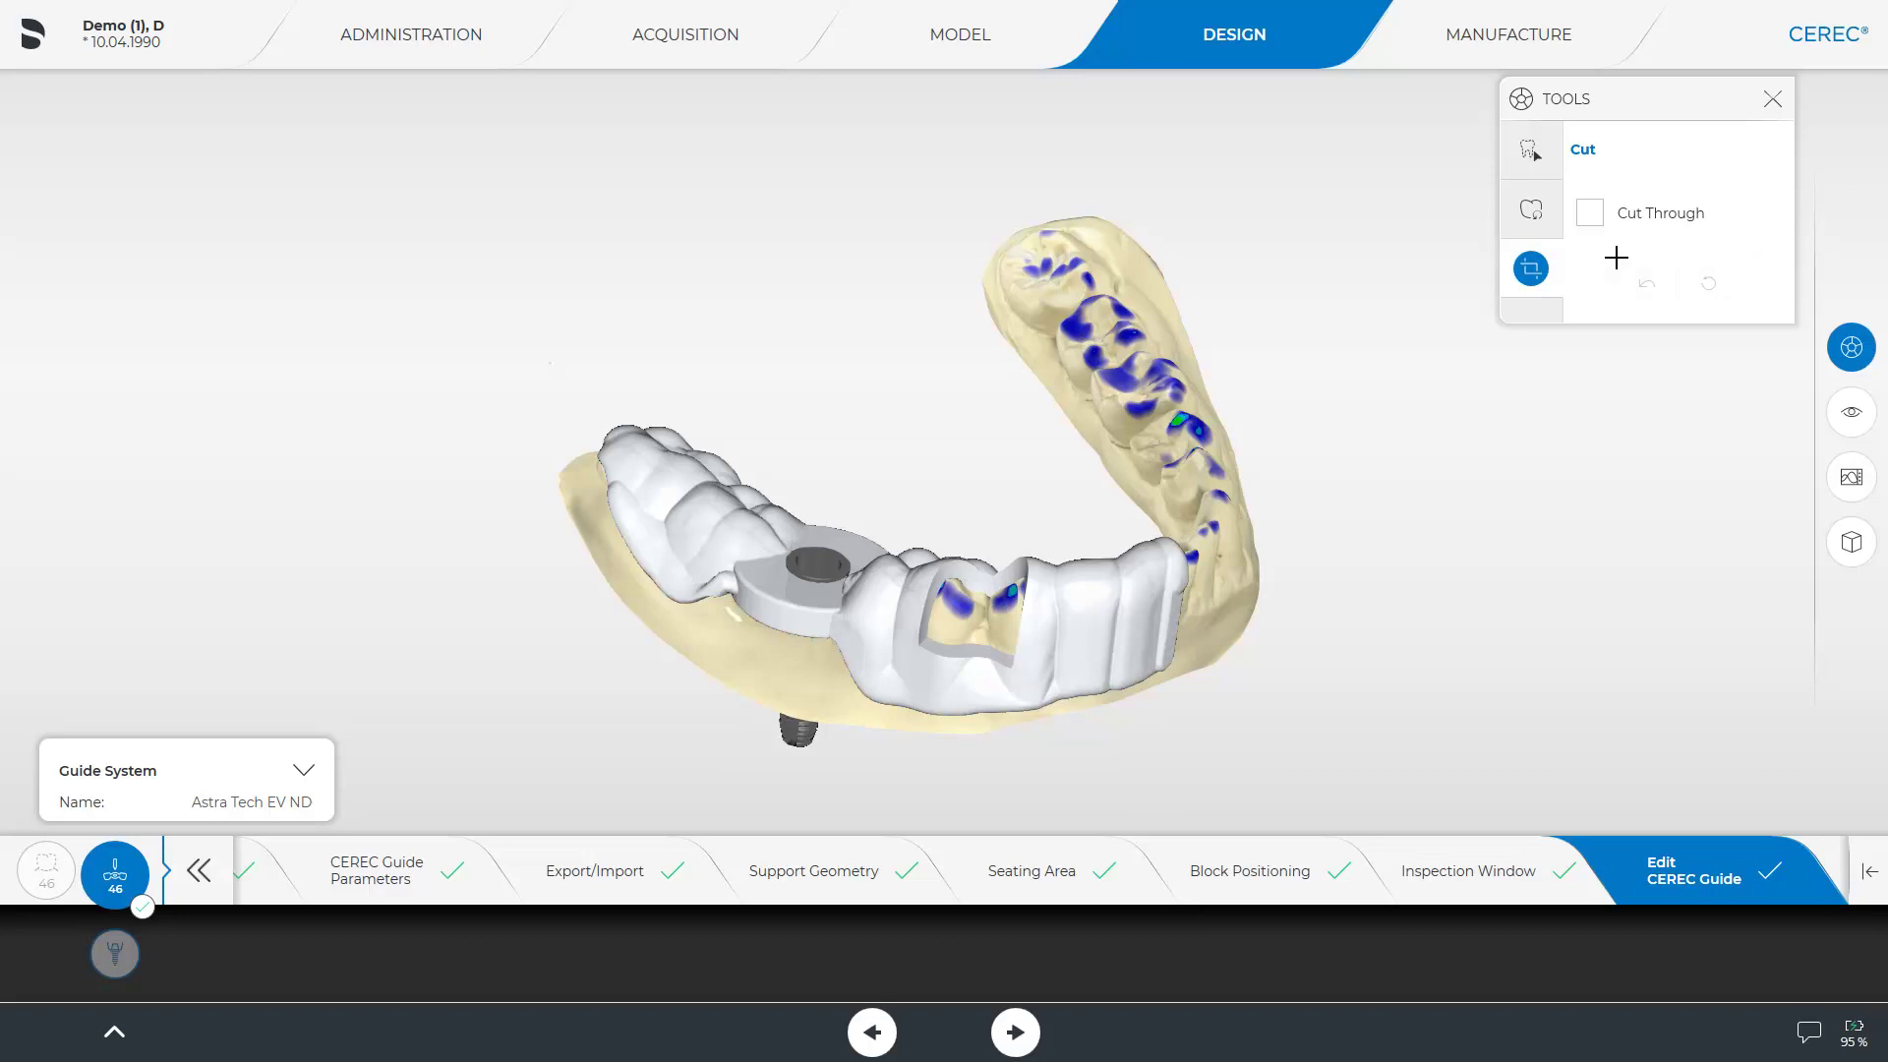
- Cut off the guide's left end and trim its lower edge below the implant sleeve
left_click(623, 481)
left_click(656, 501)
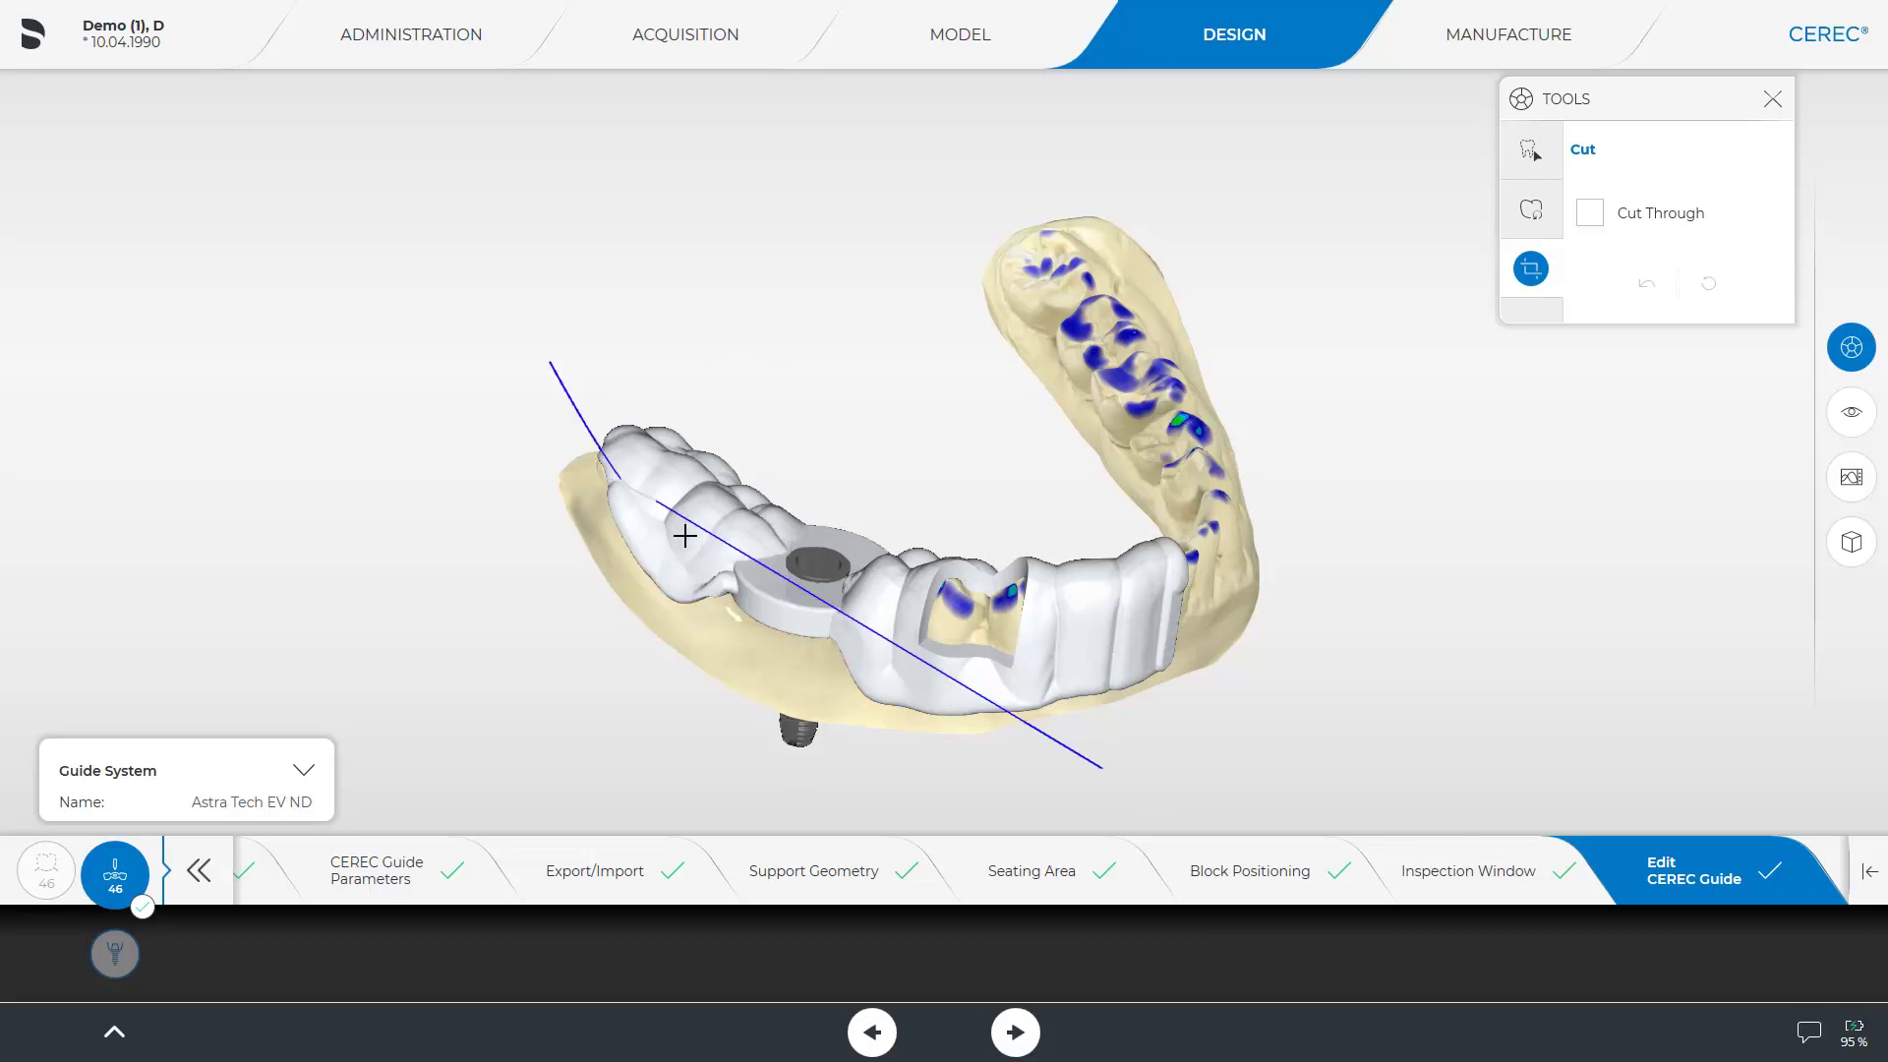
double_click(728, 582)
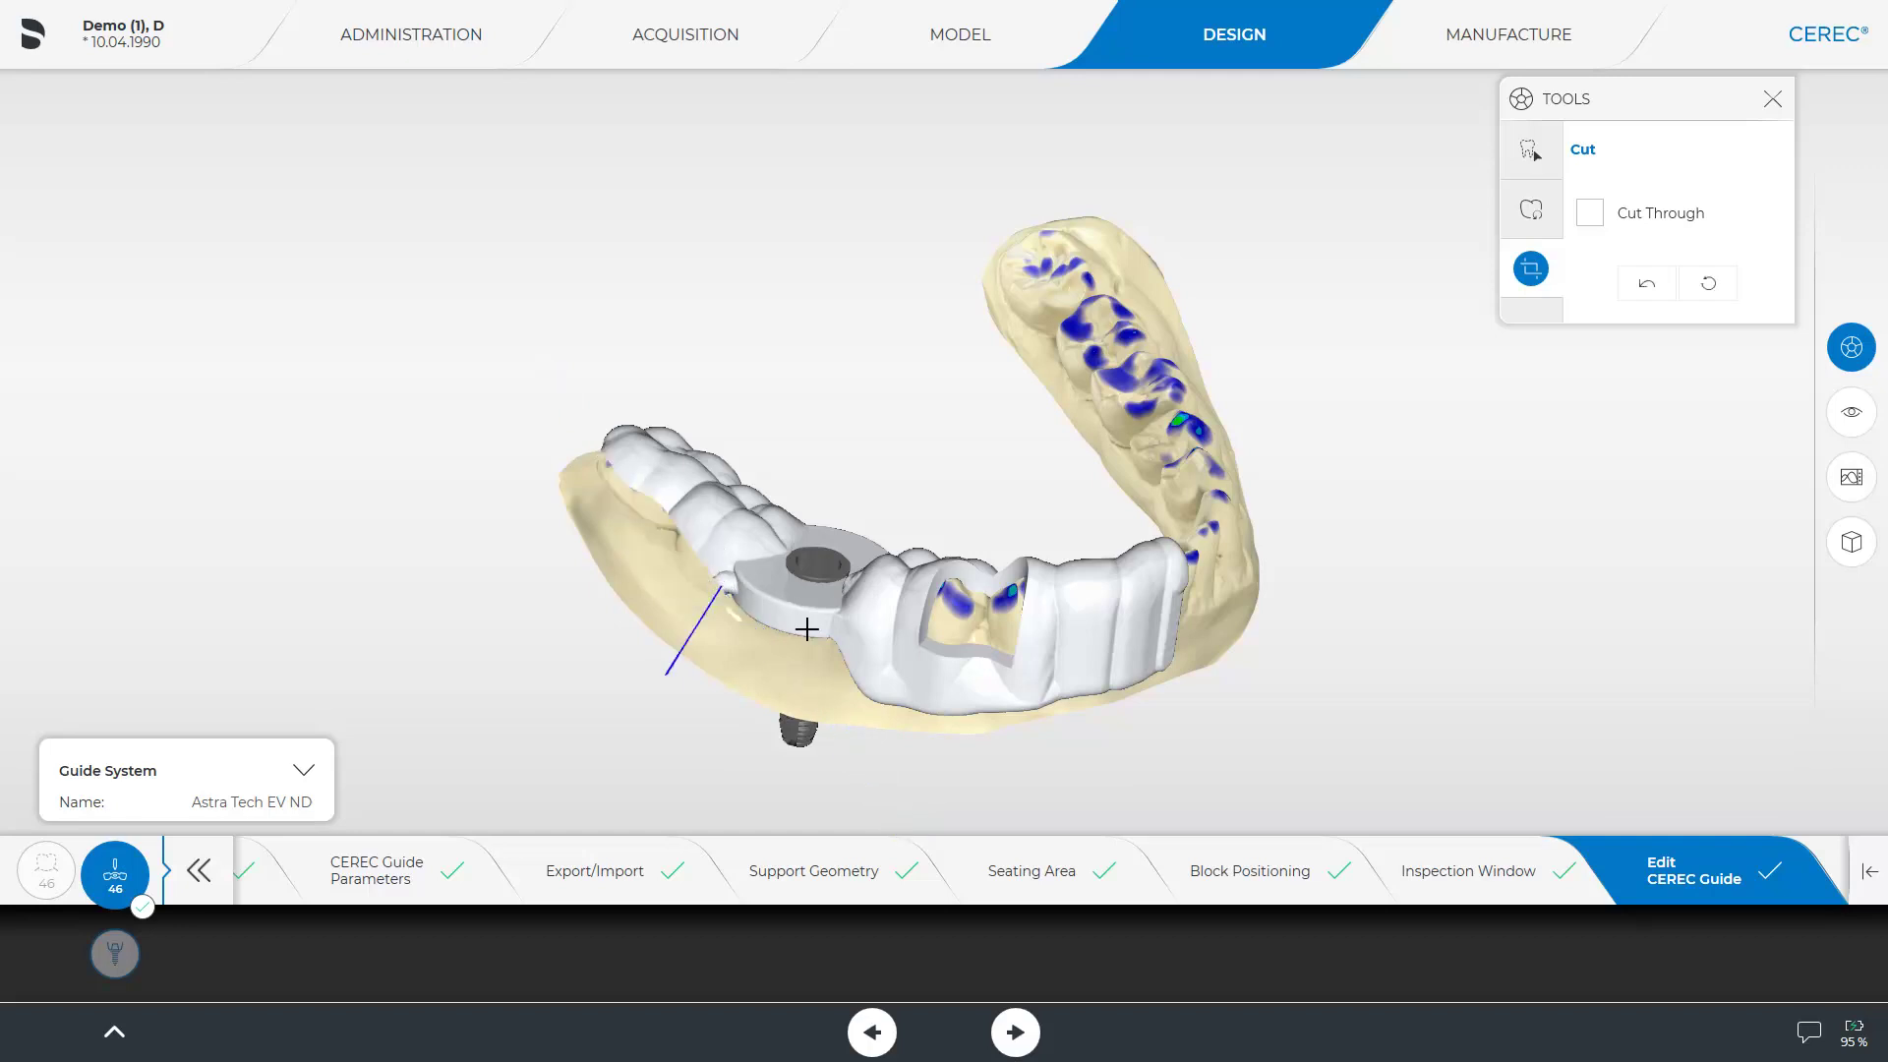
left_click(842, 638)
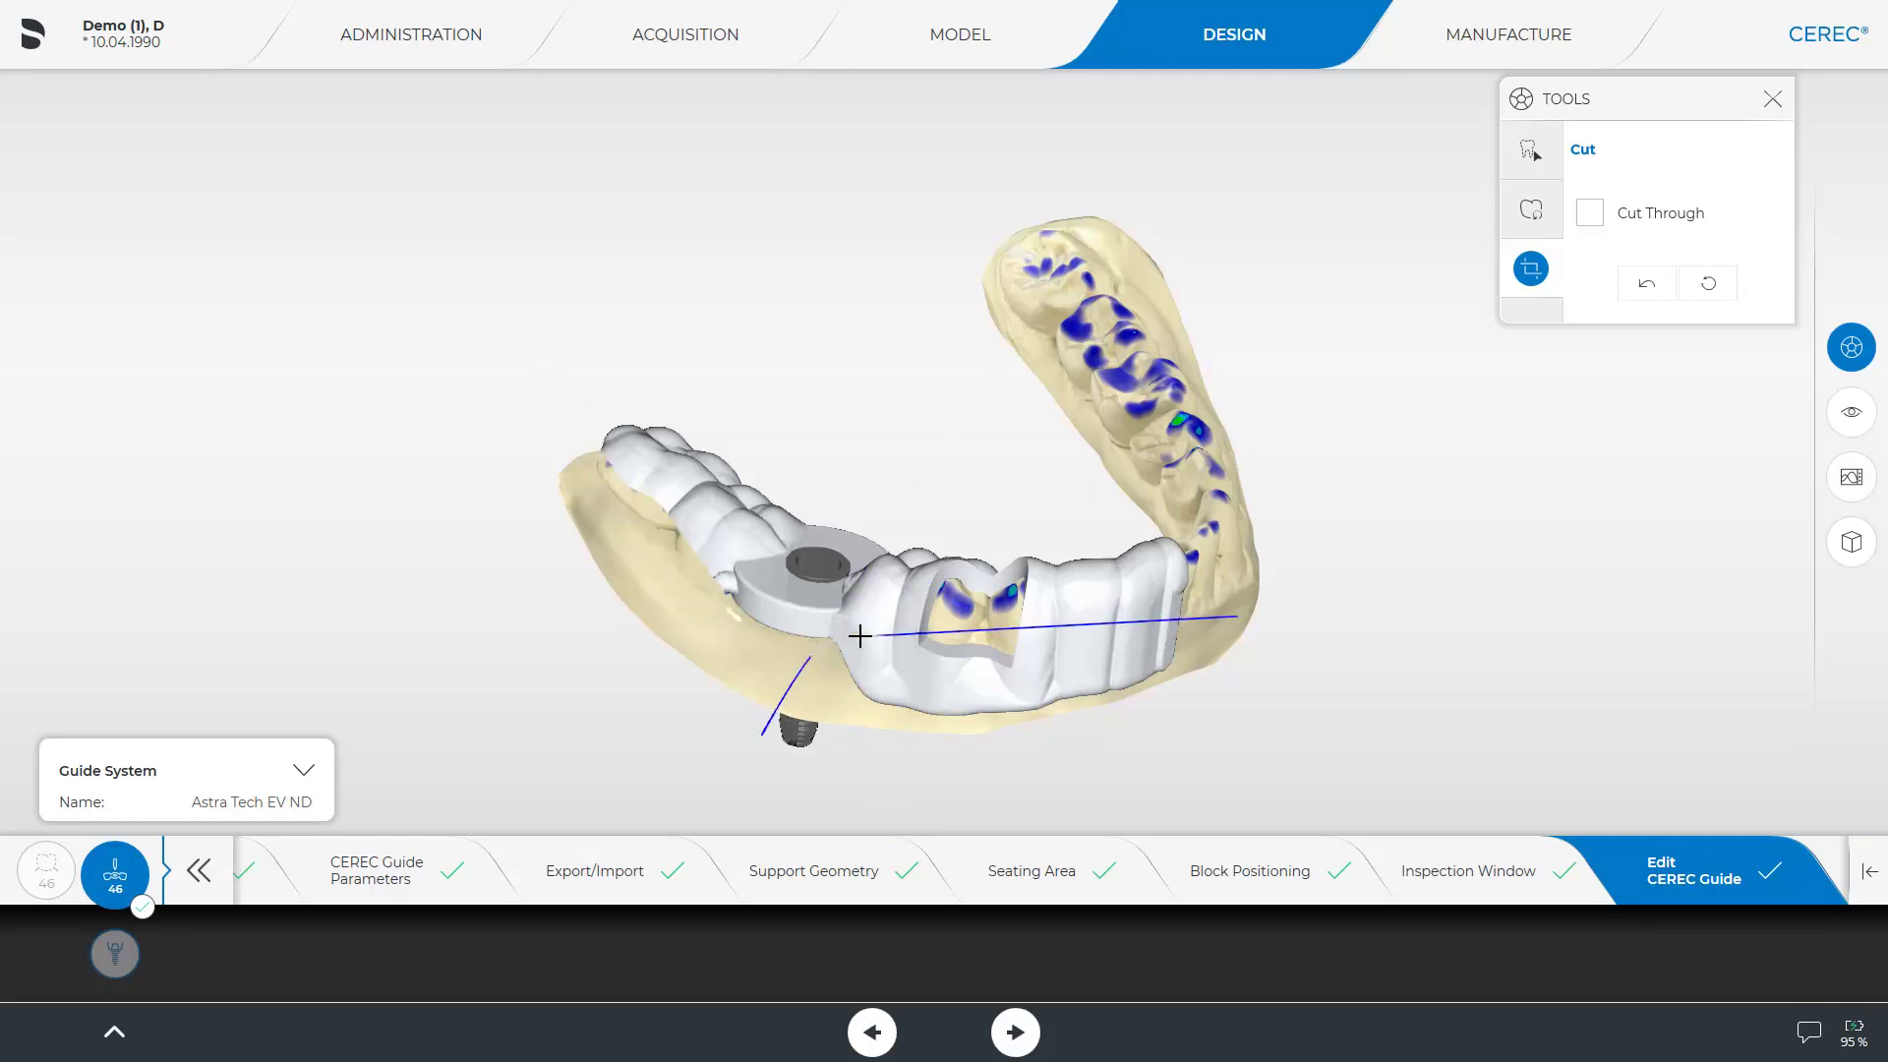
left_click(877, 635)
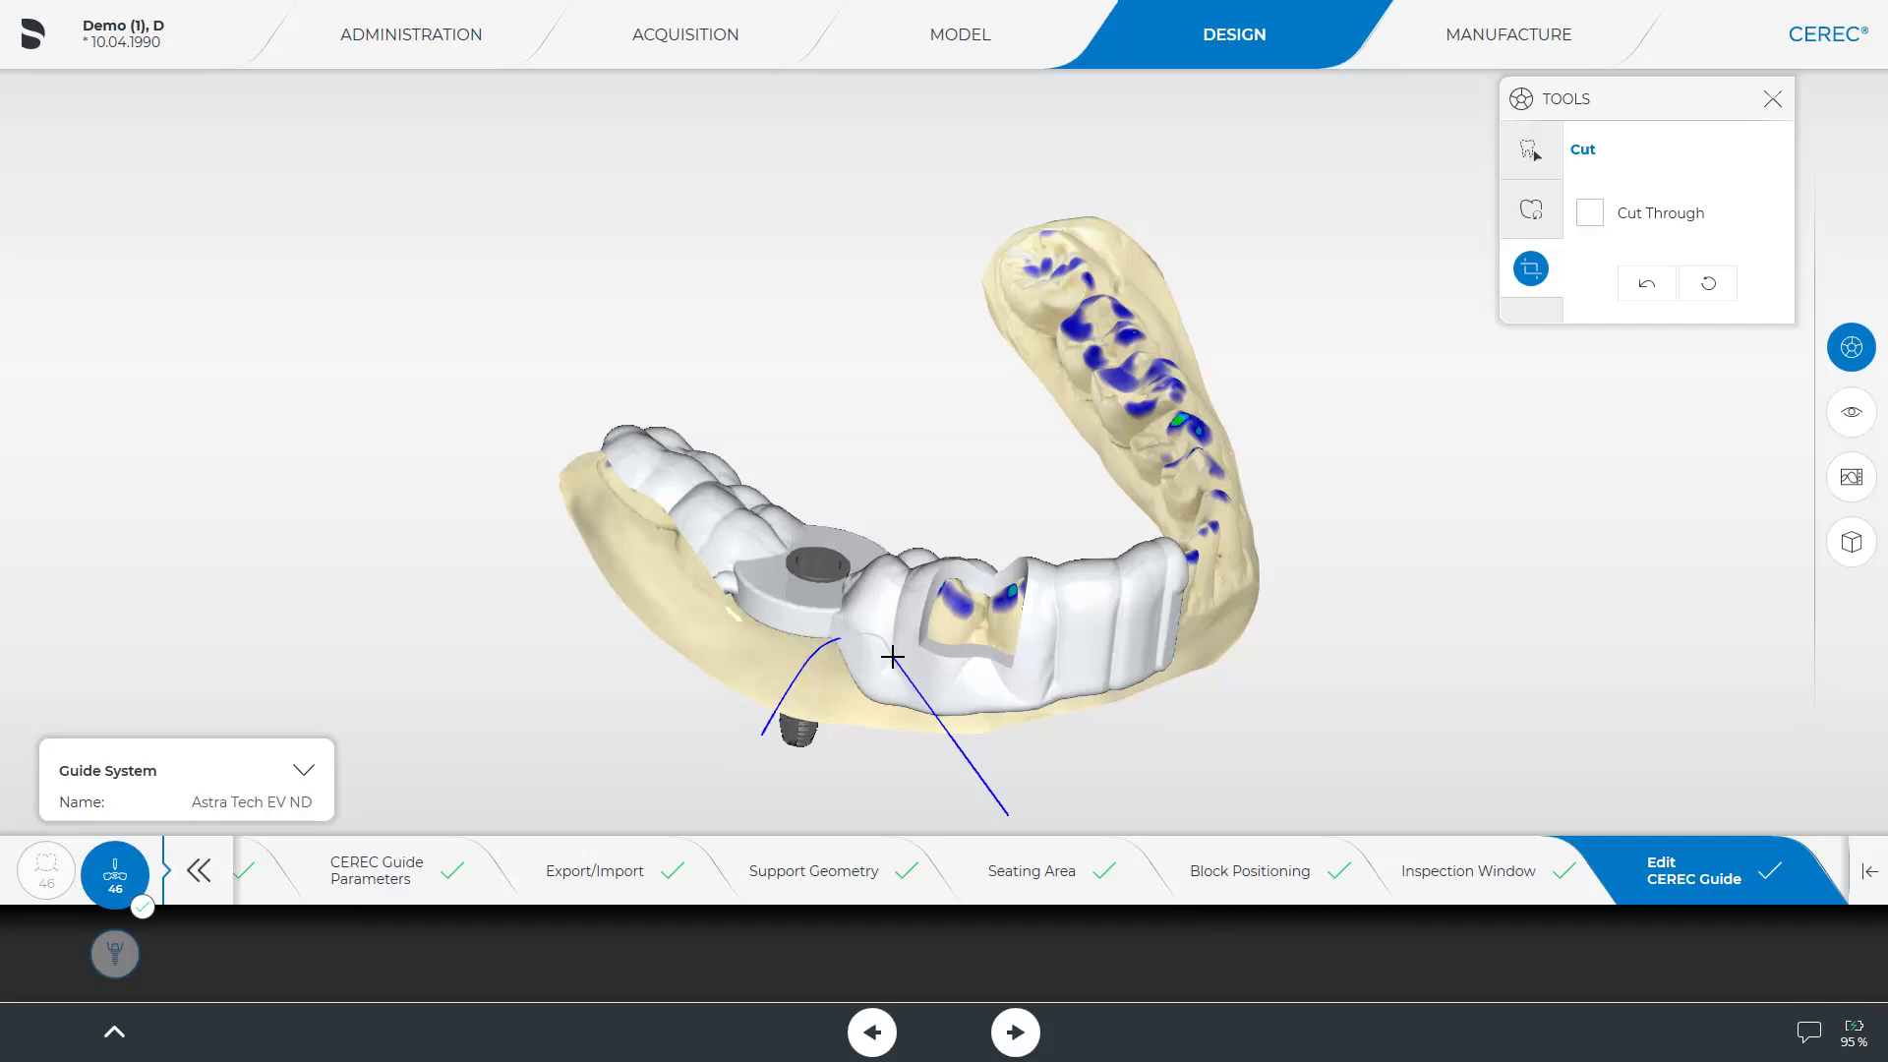
left_click(1026, 675)
double_click(1088, 653)
- Trim the guide's far end along a cut line and inspect the result
right_click_drag(865, 227, 868, 316)
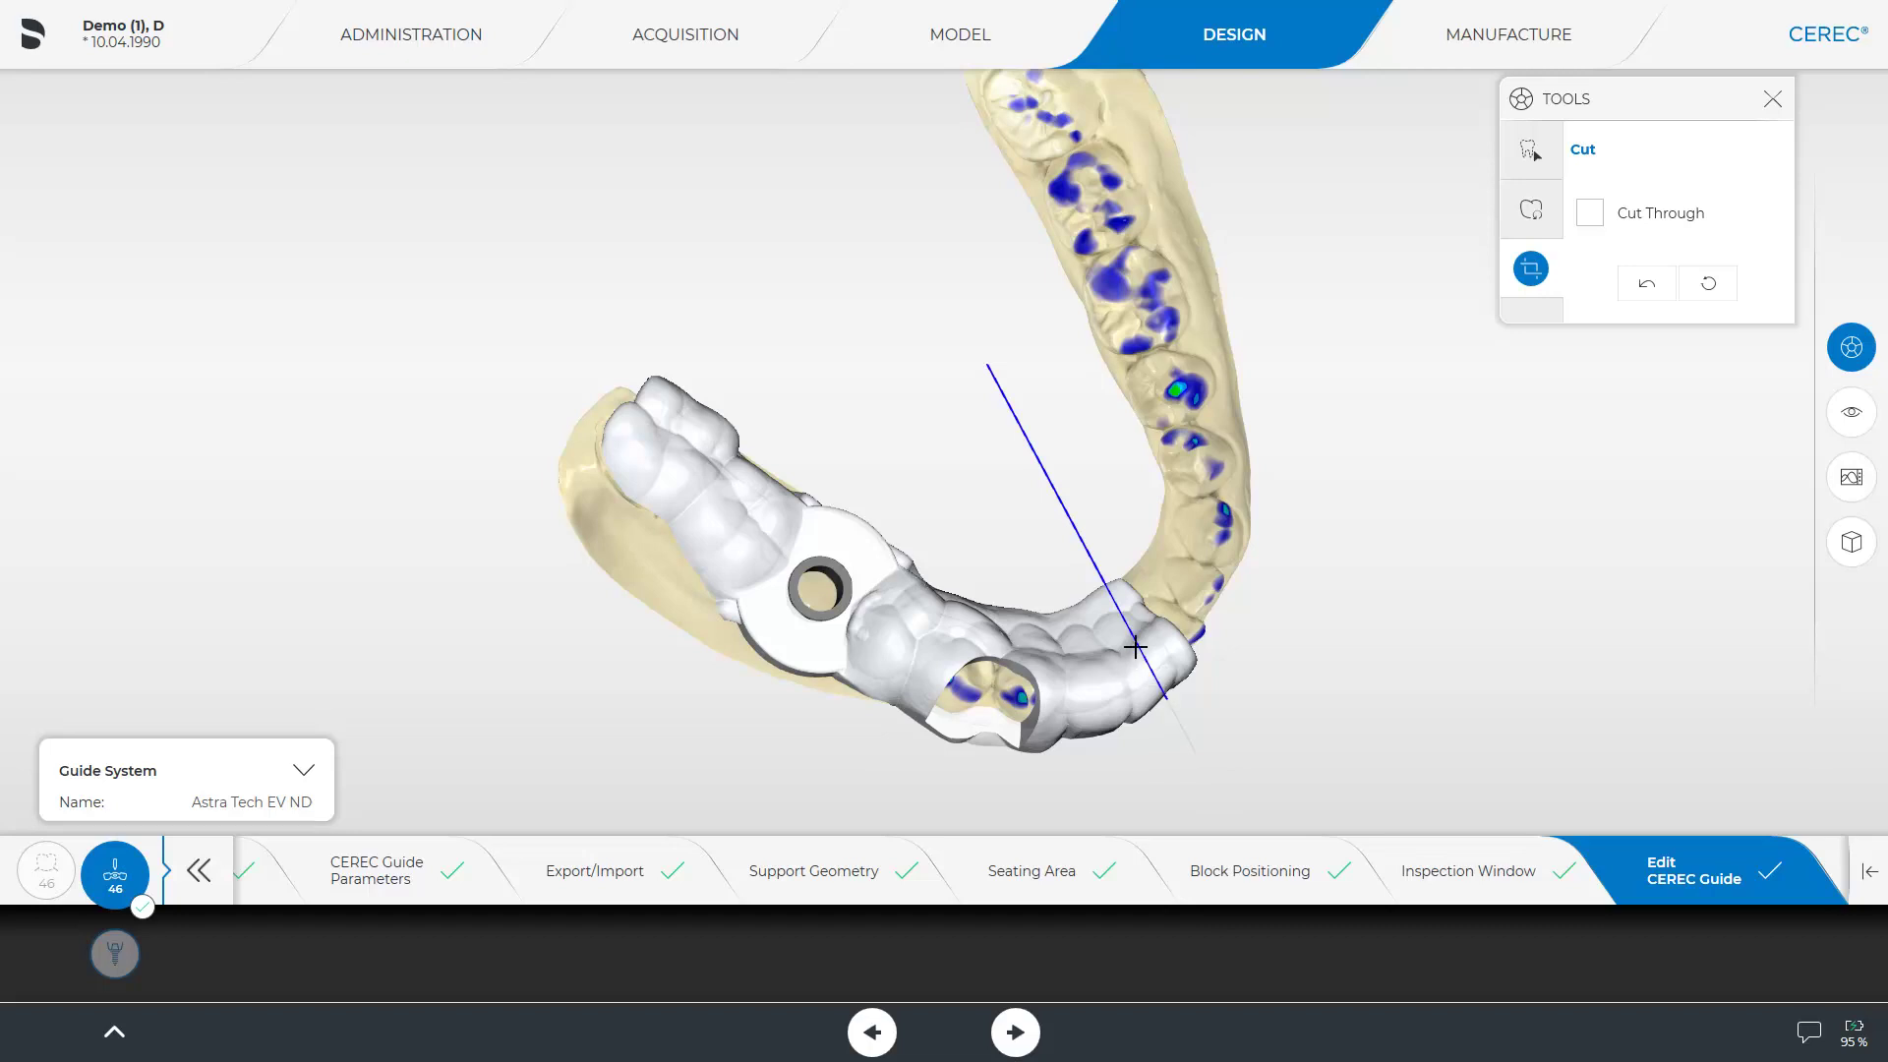
left_click(1124, 614)
middle_click_drag(796, 801, 671, 757)
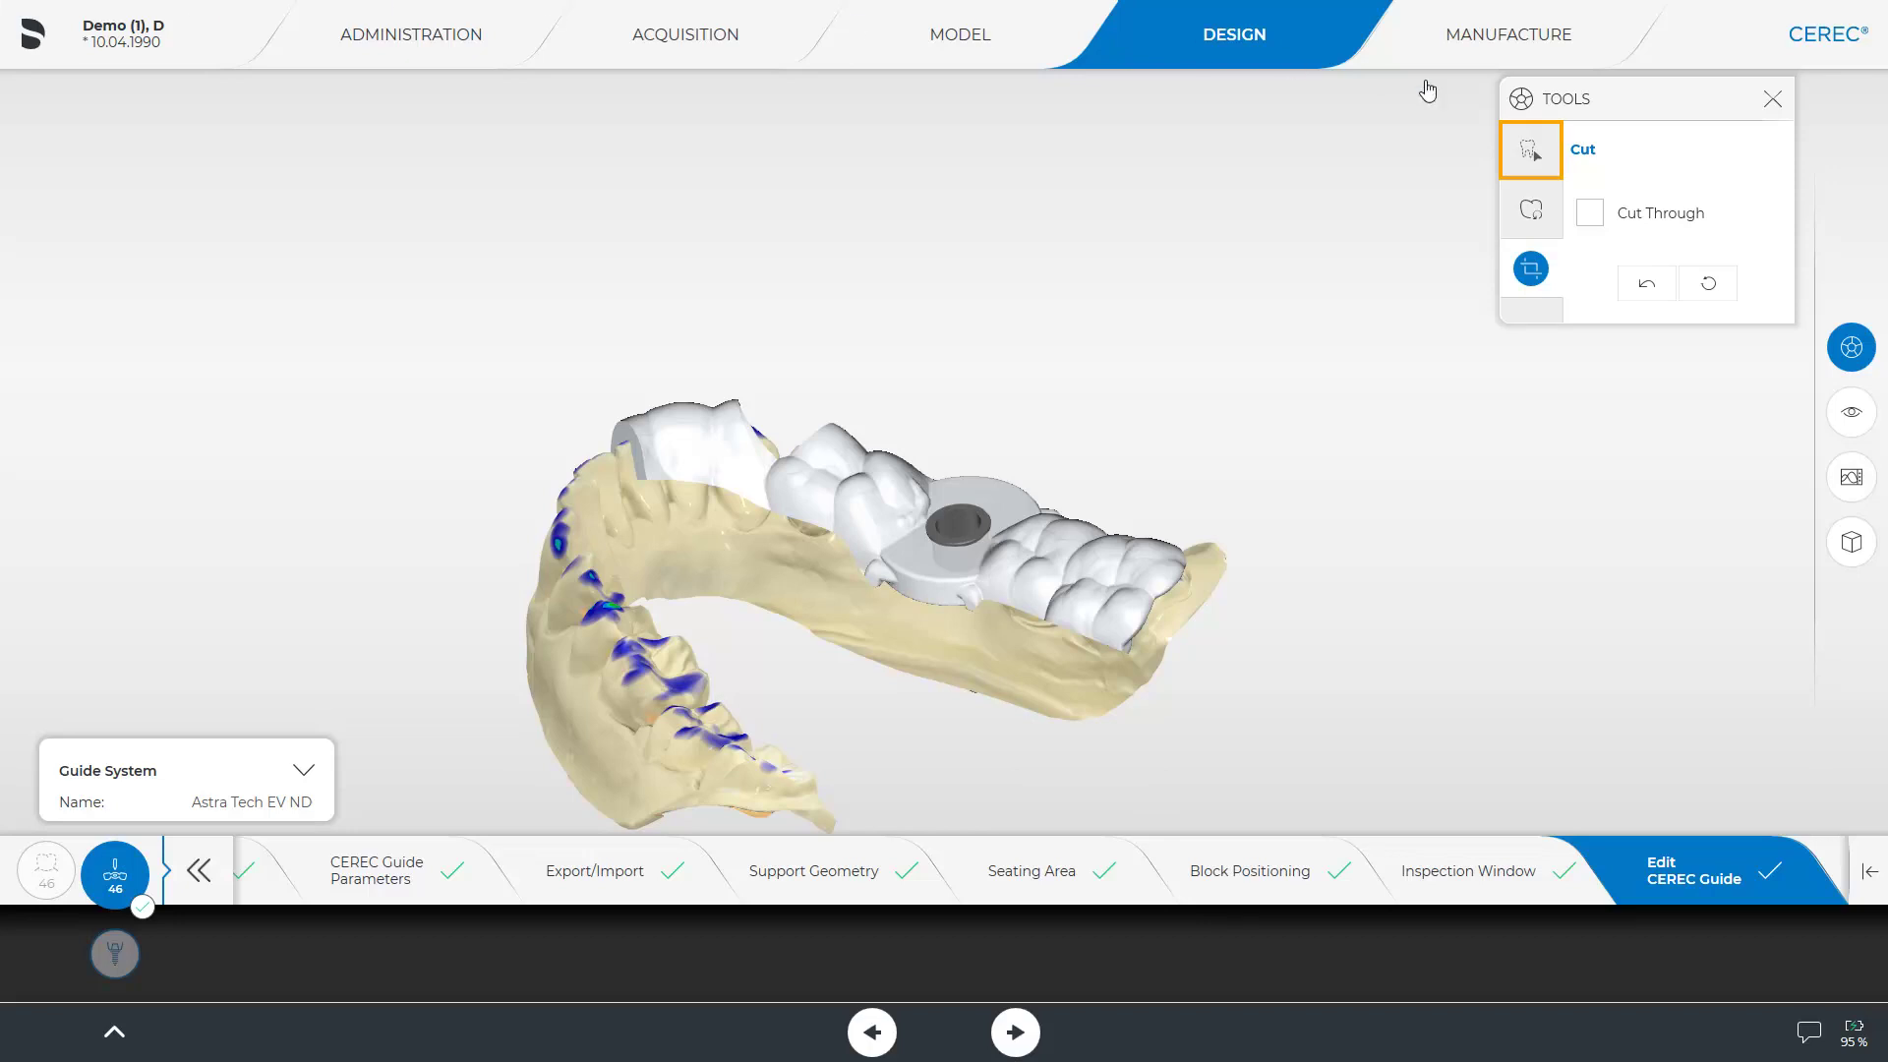
- Smooth the guide's lingual border near the implant sleeve with the Form Smooth tool, then review it
left_click(1531, 151)
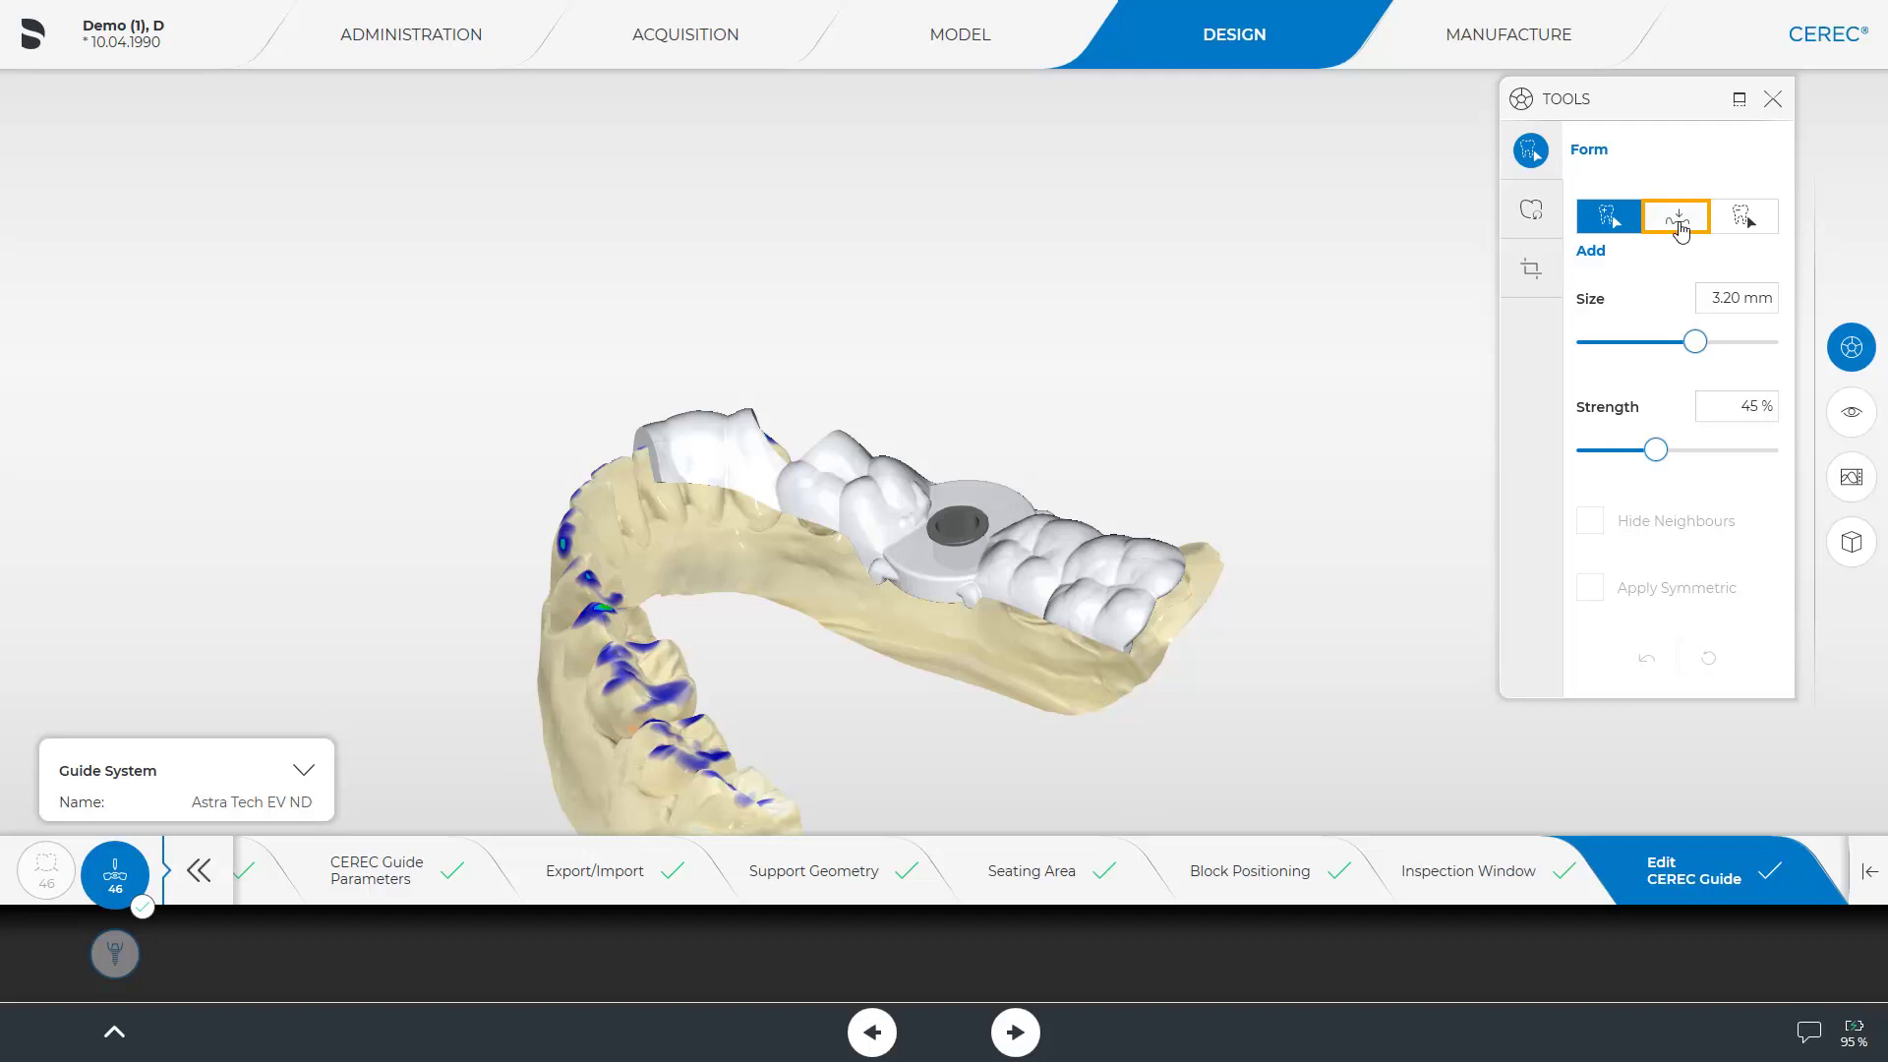
left_click(1676, 215)
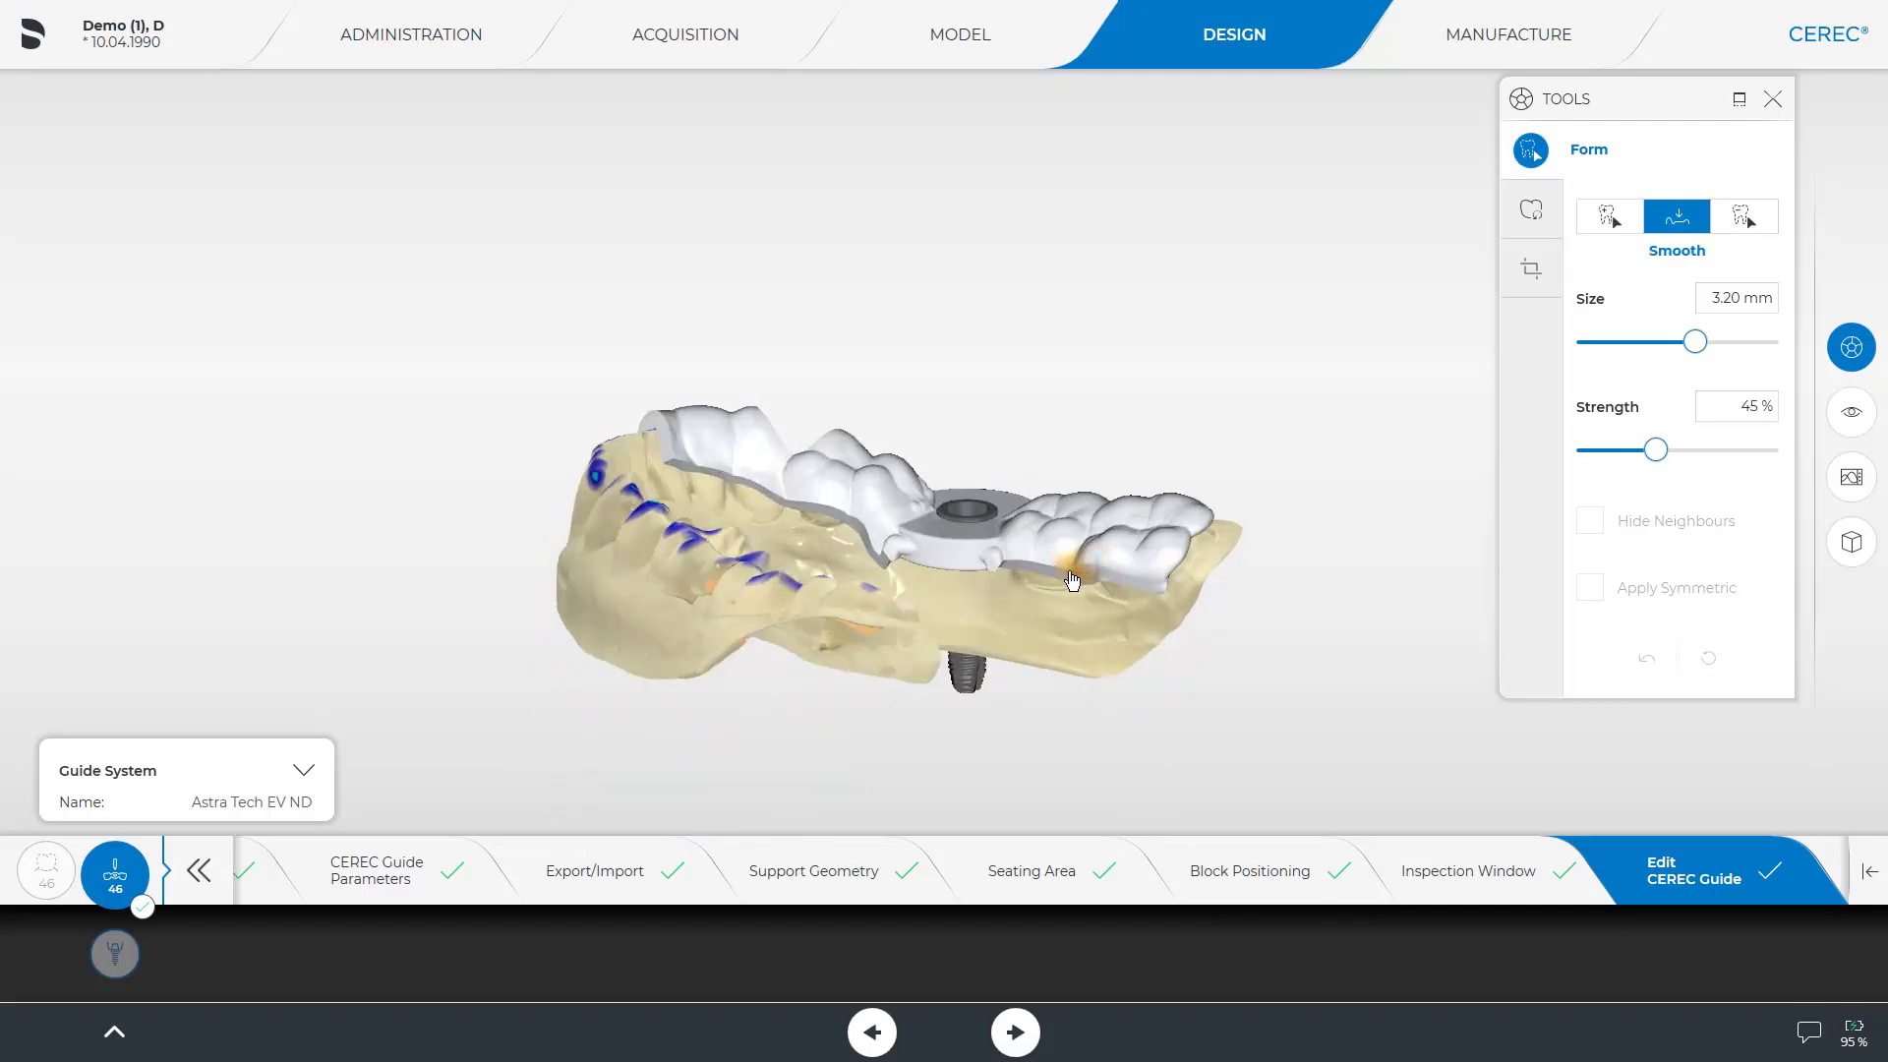
mouse_move(1021, 578)
left_mouse_down()
mouse_move(882, 557)
mouse_move(818, 504)
mouse_move(680, 468)
left_mouse_up()
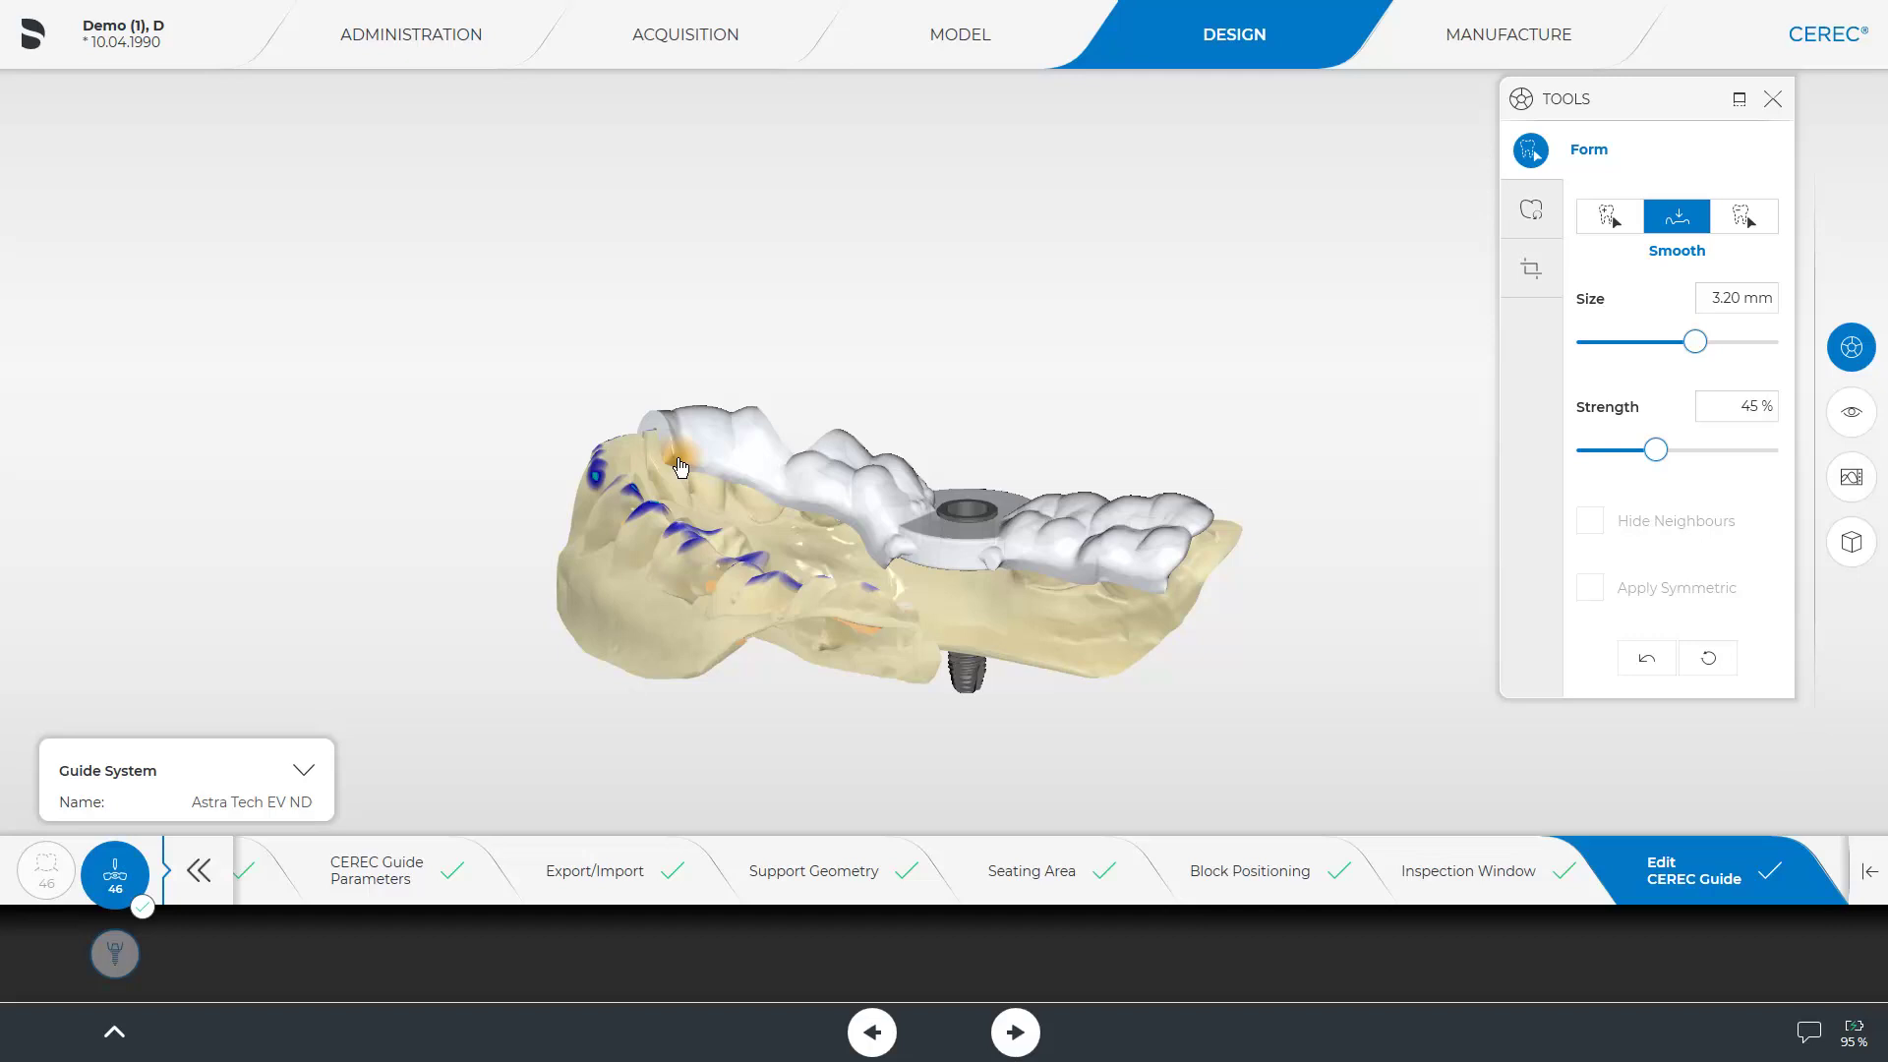
middle_click_drag(680, 466, 3, 10)
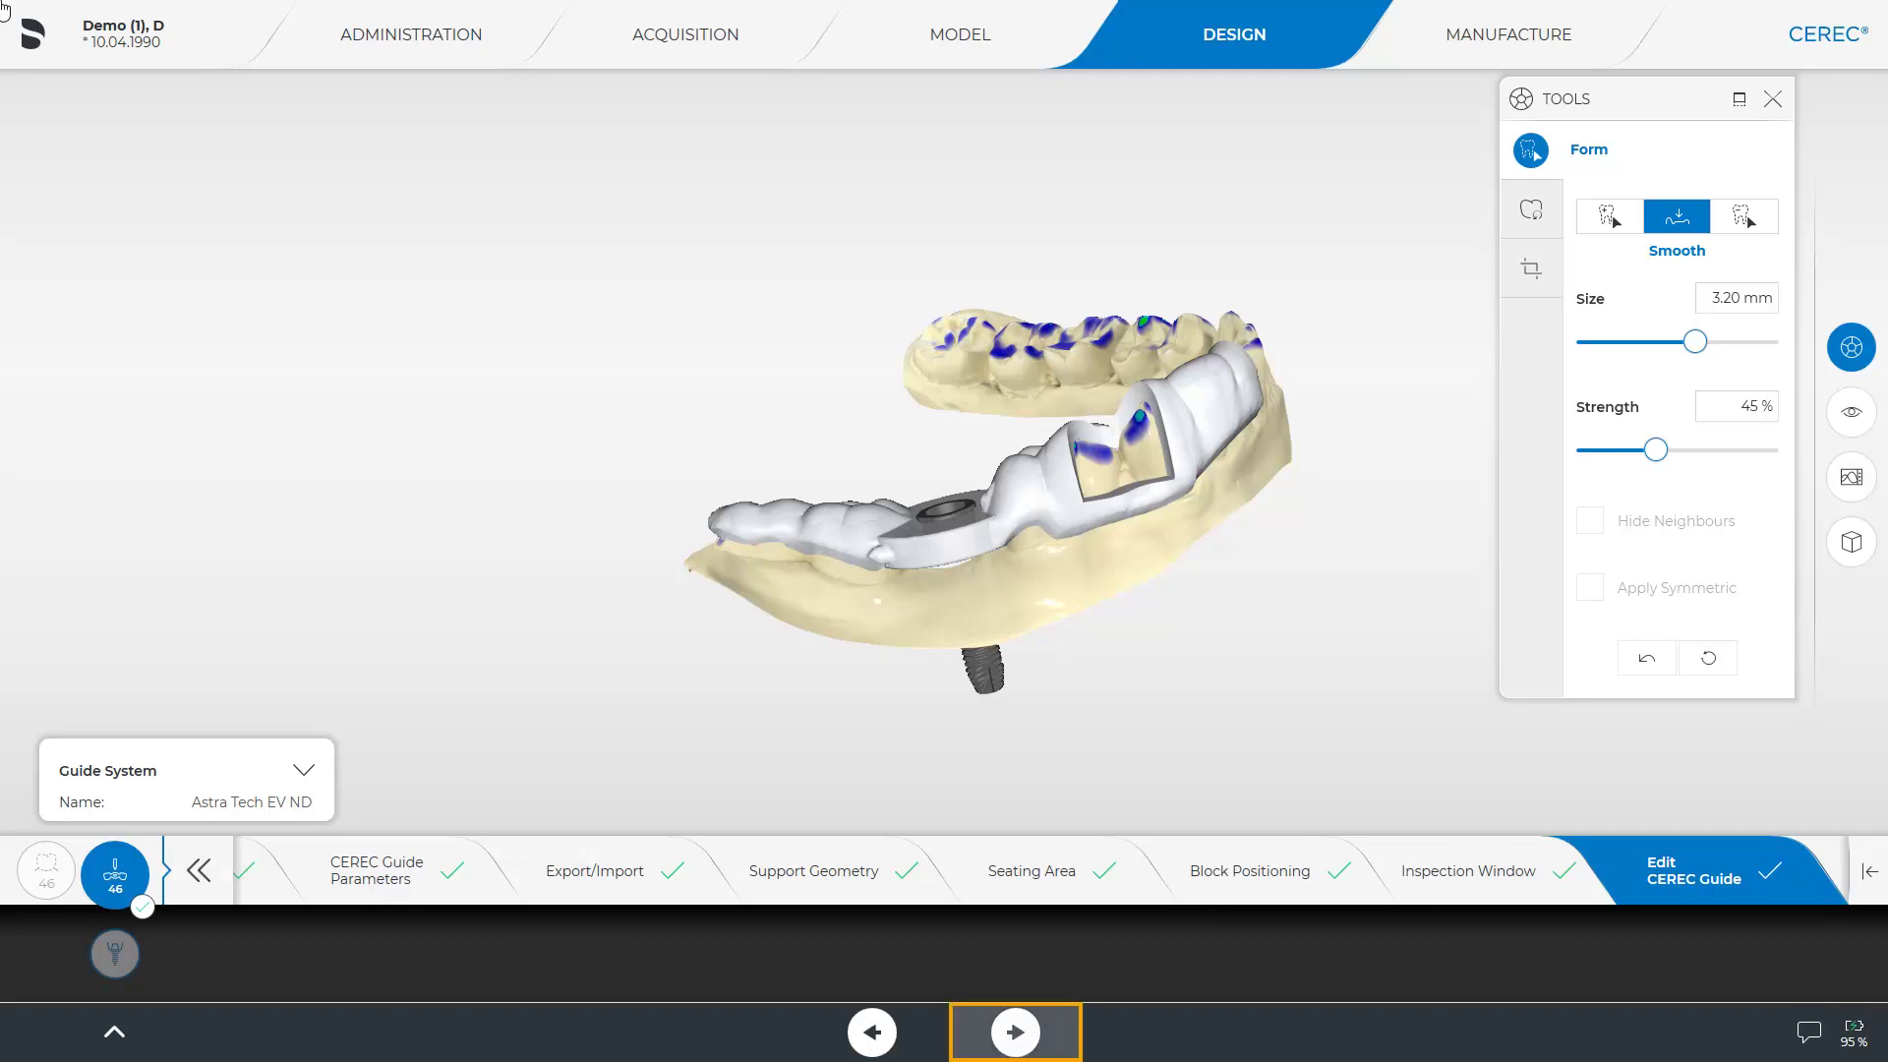
- In Manufacture, rotate the guide in the mill block to put the sprue at the opposite end
left_click(1014, 1032)
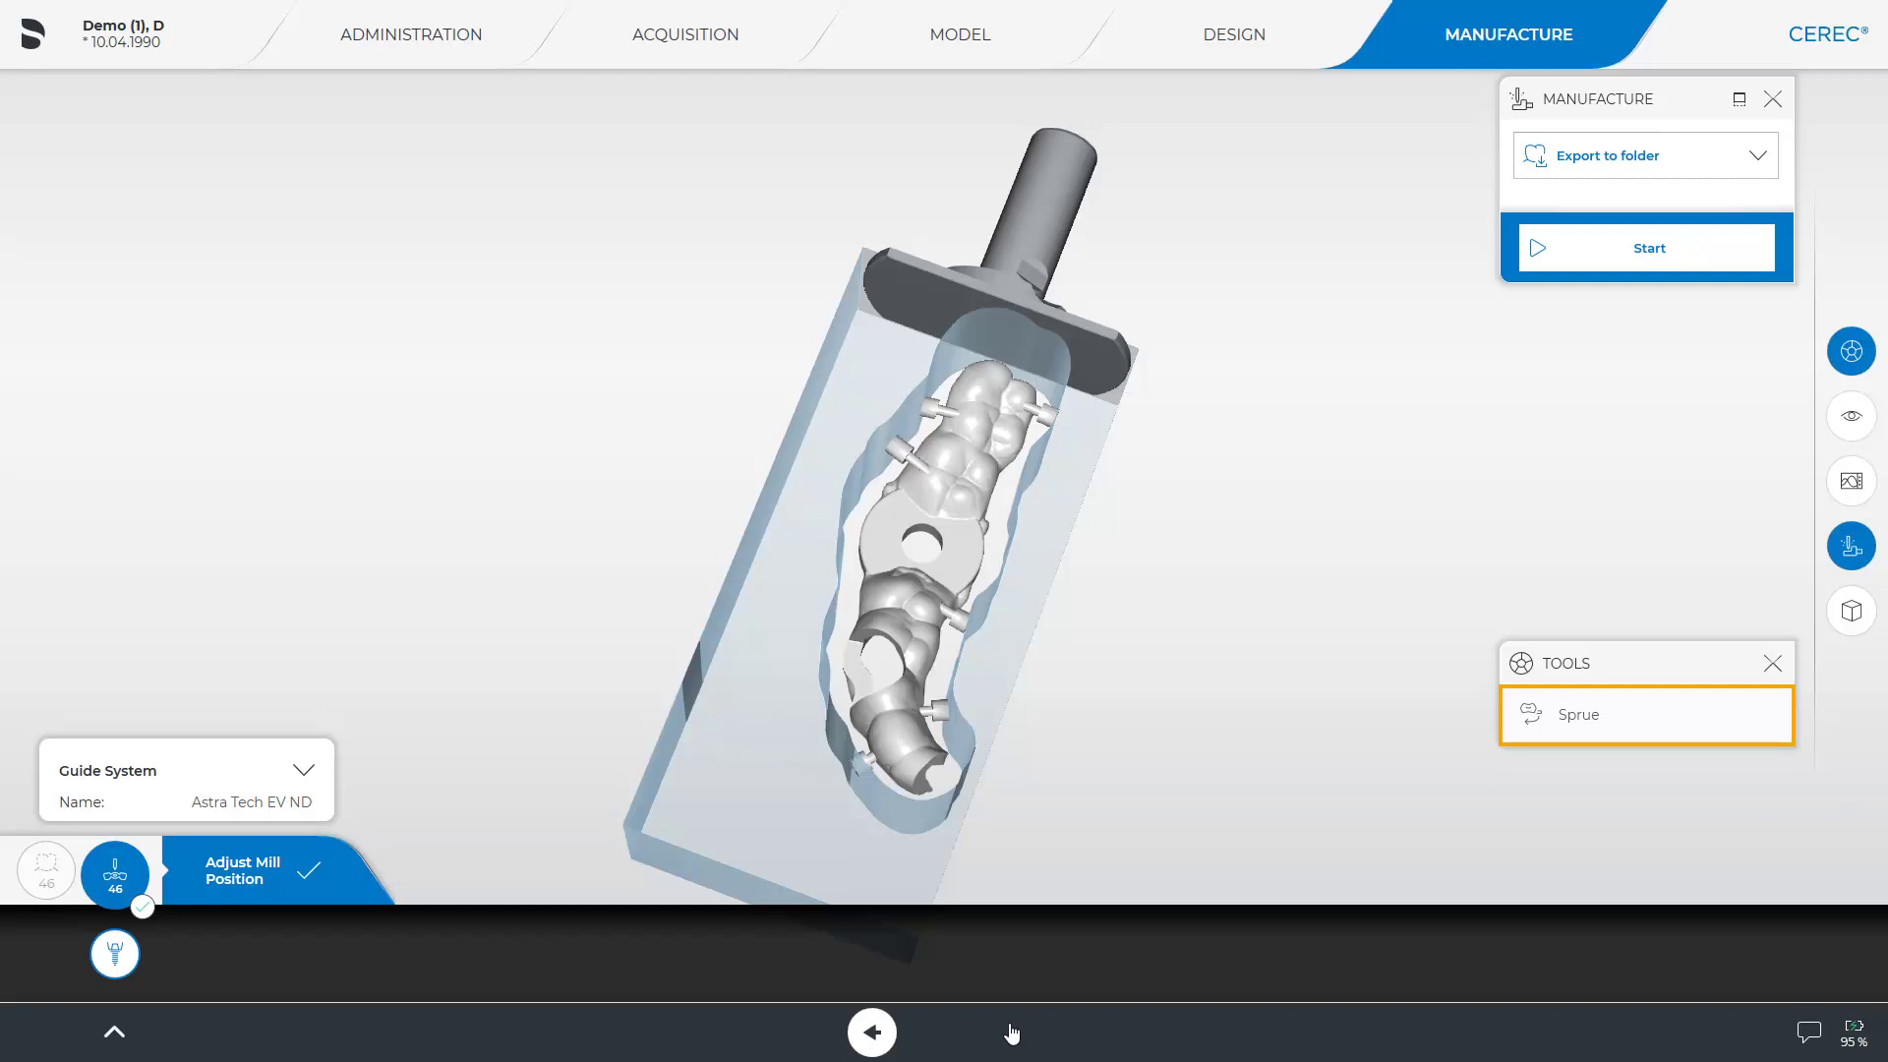
left_click(1585, 723)
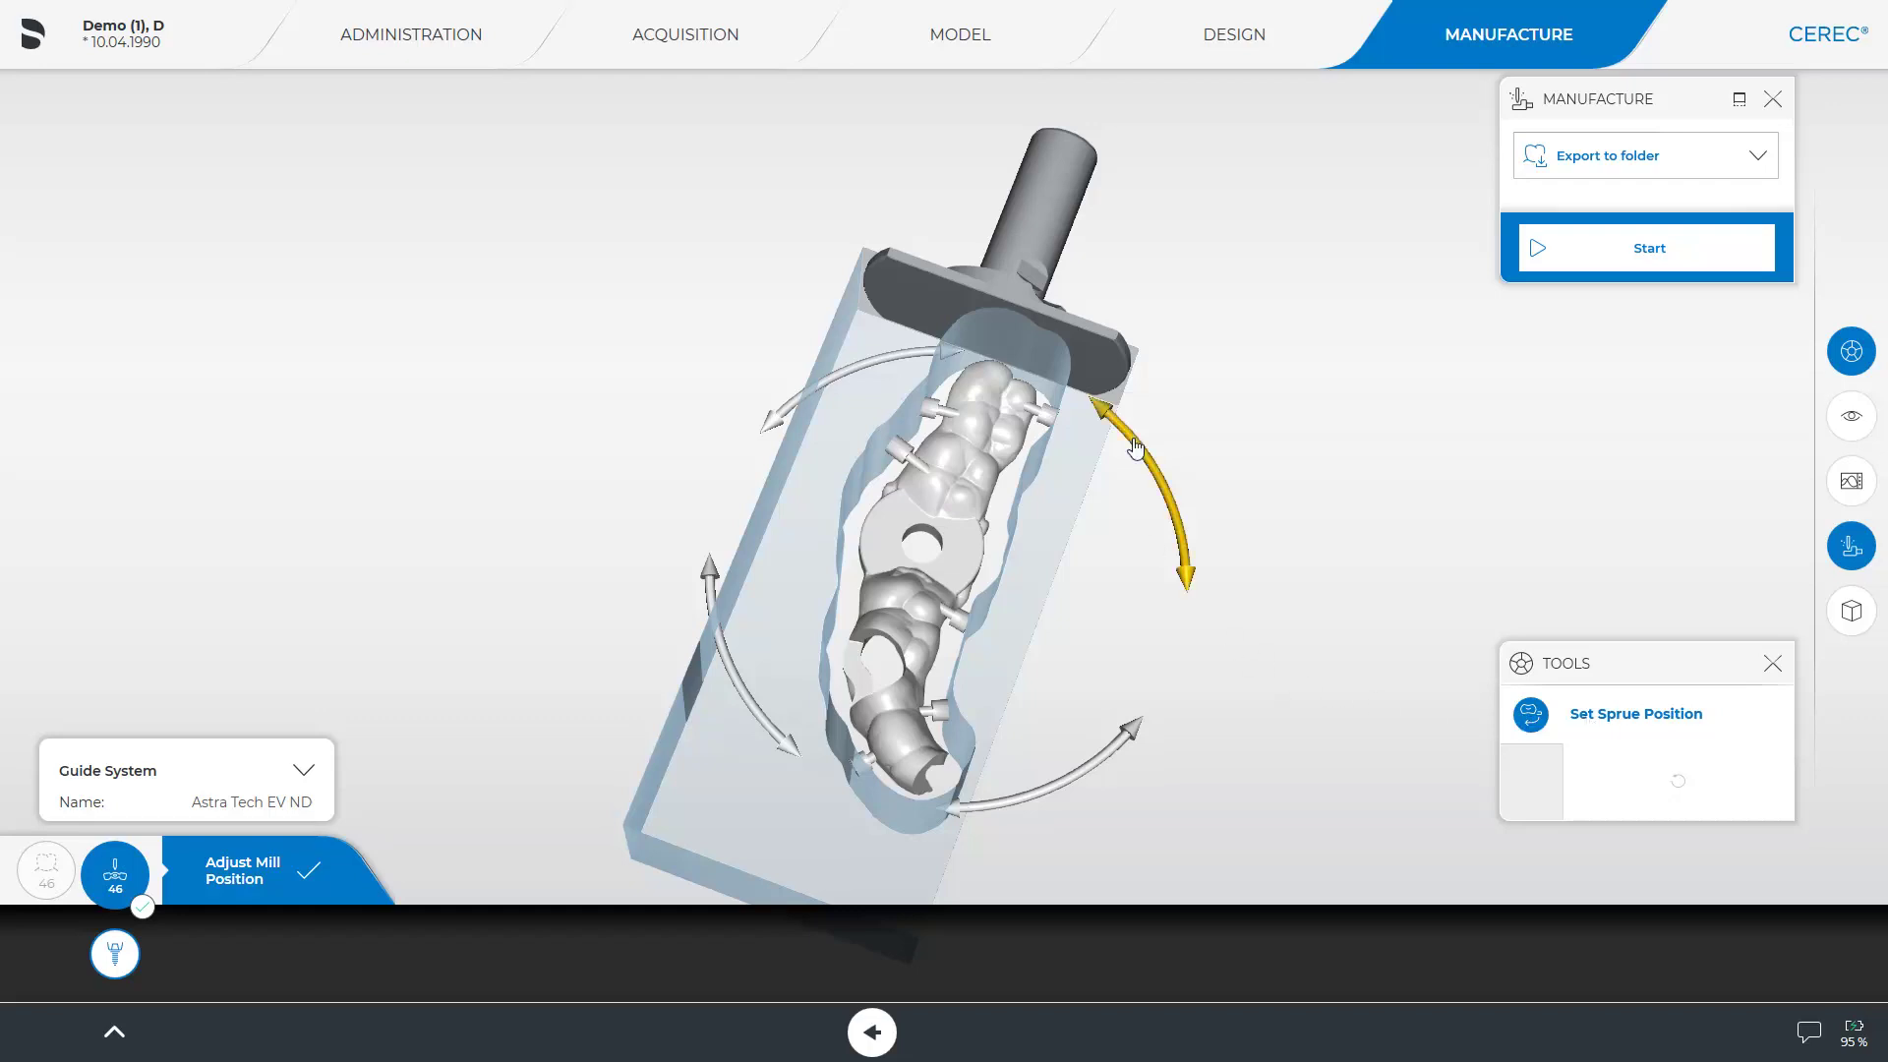
left_click_drag(1136, 484, 561, 869)
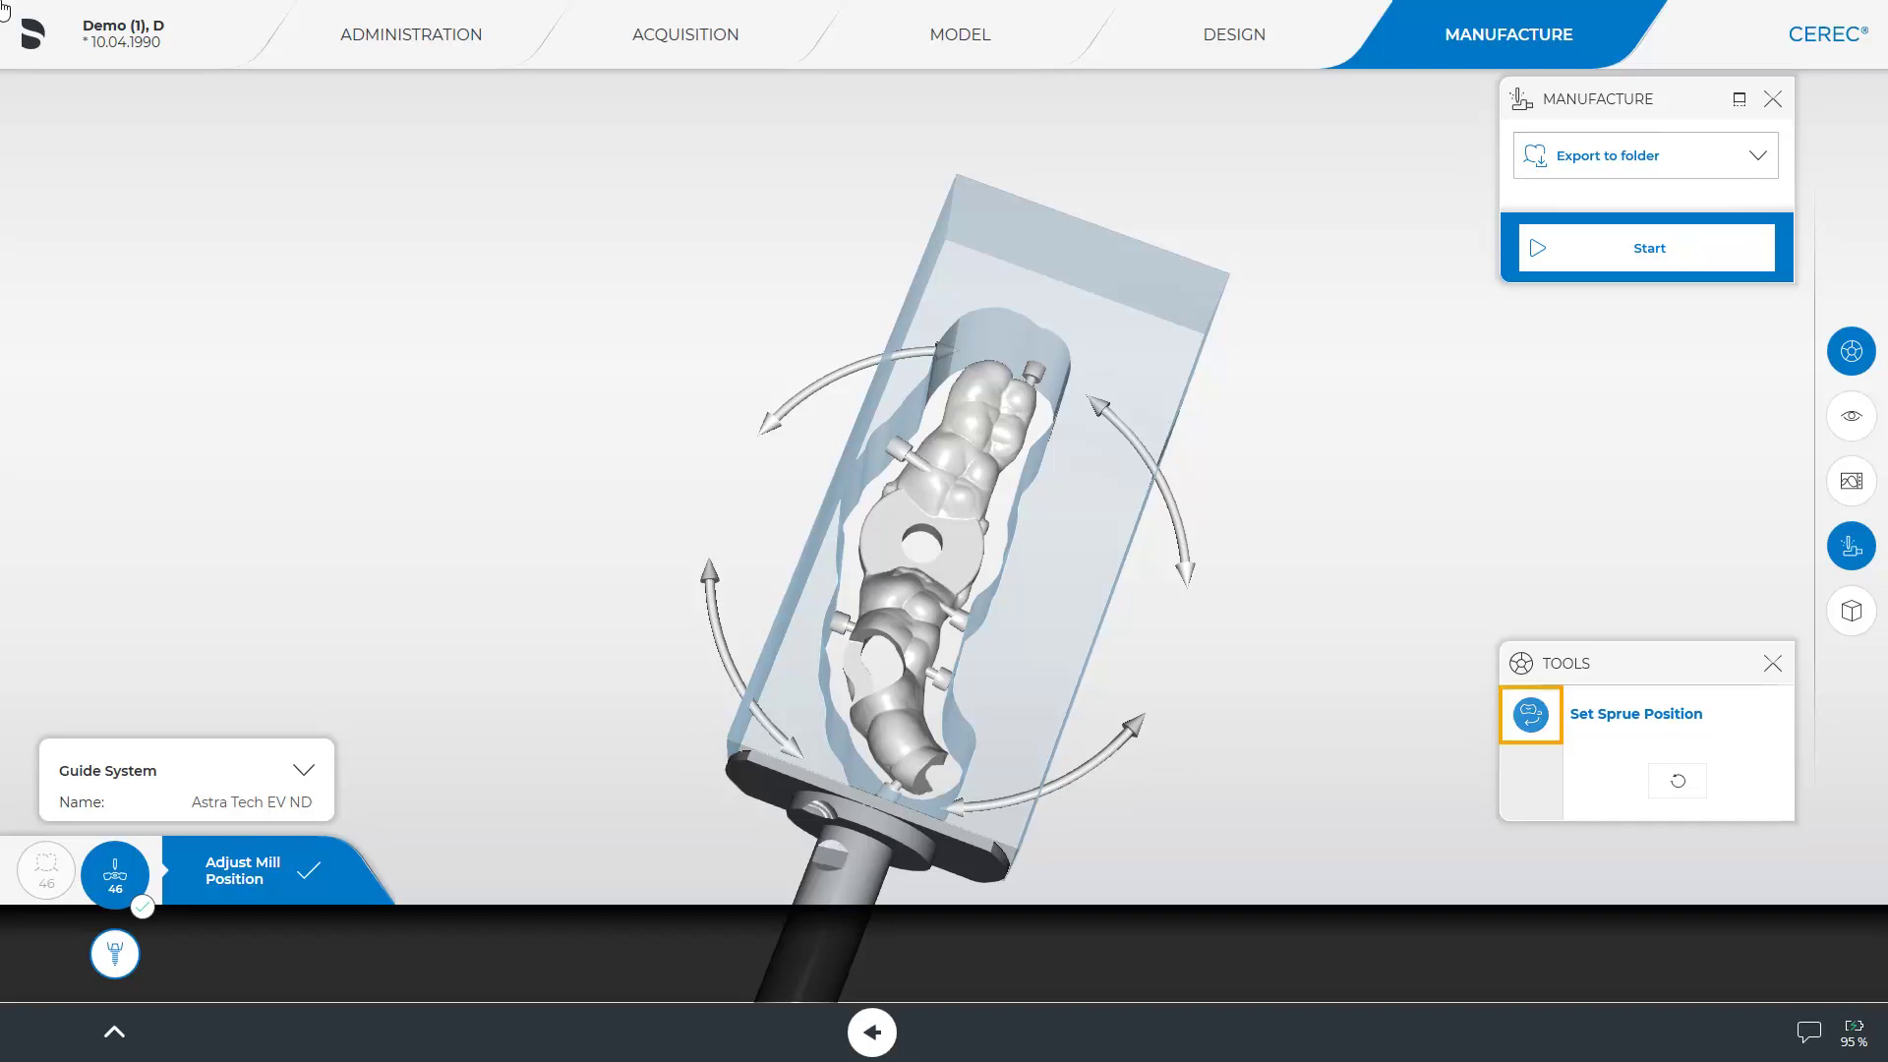
left_click(1531, 715)
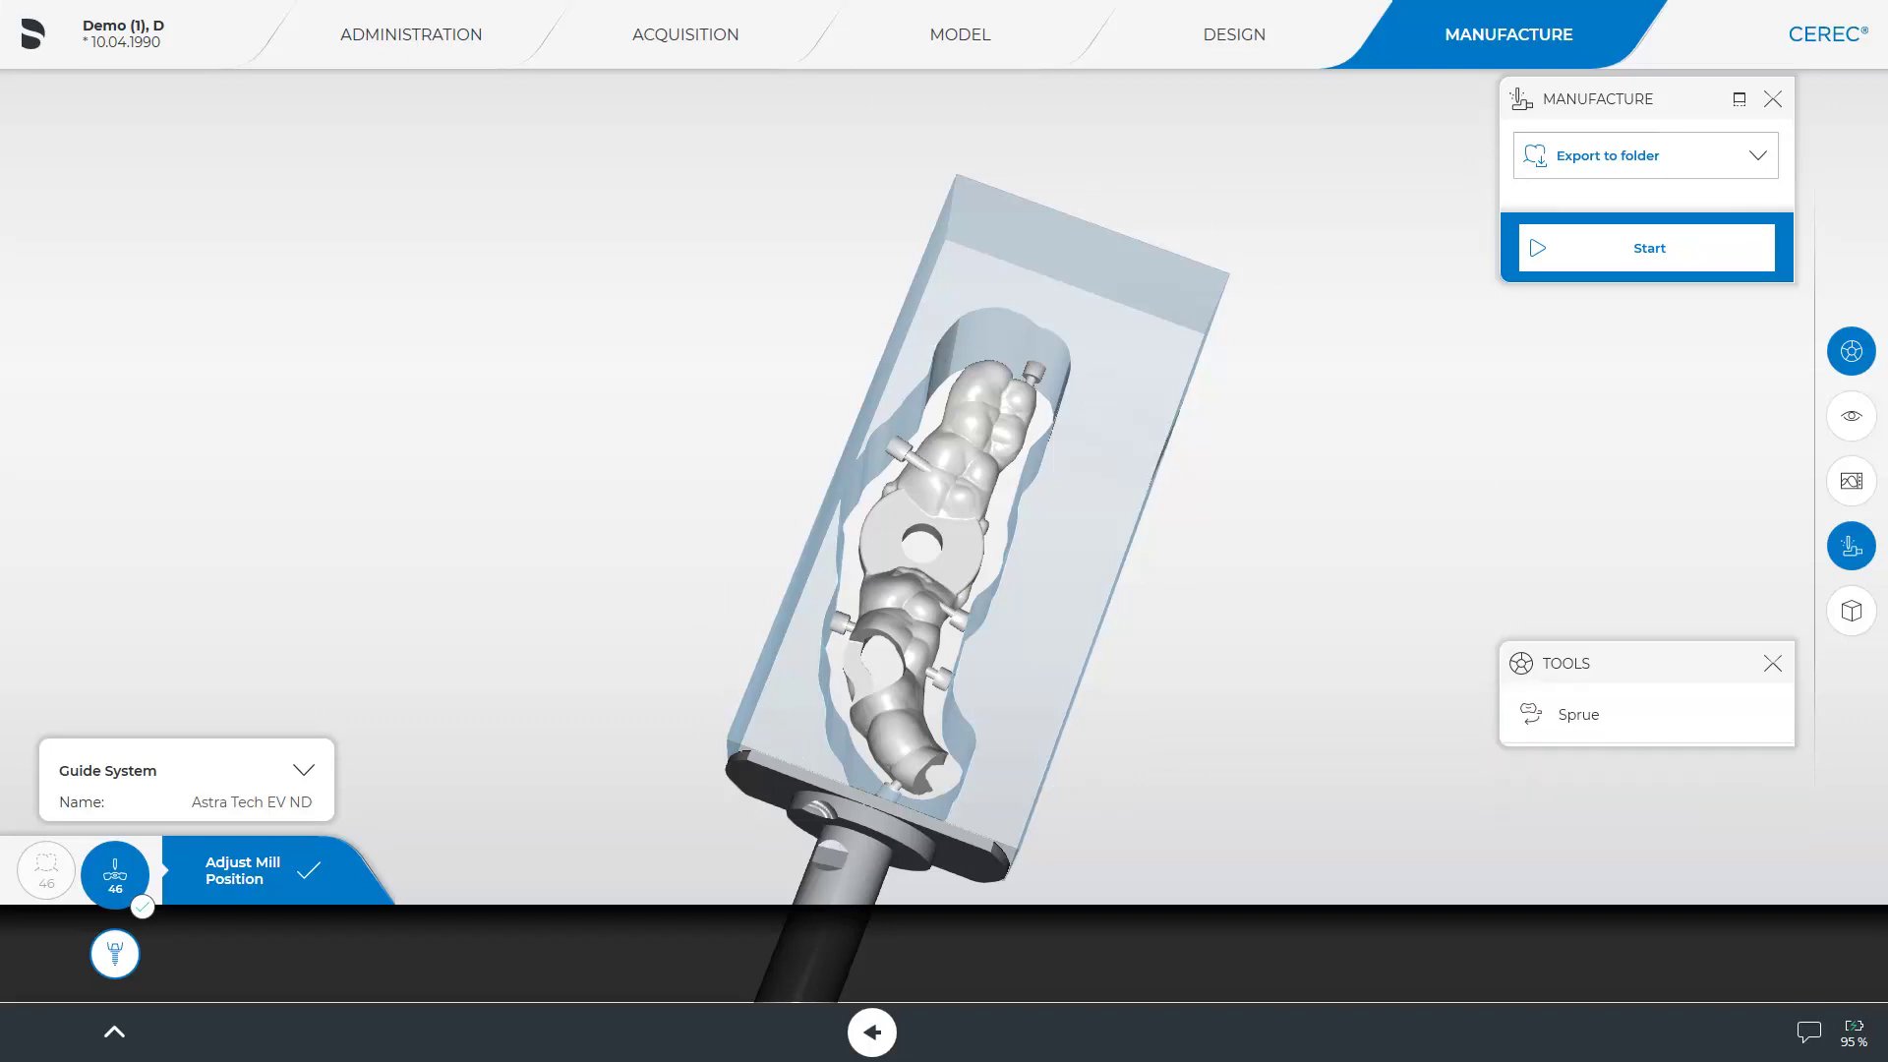